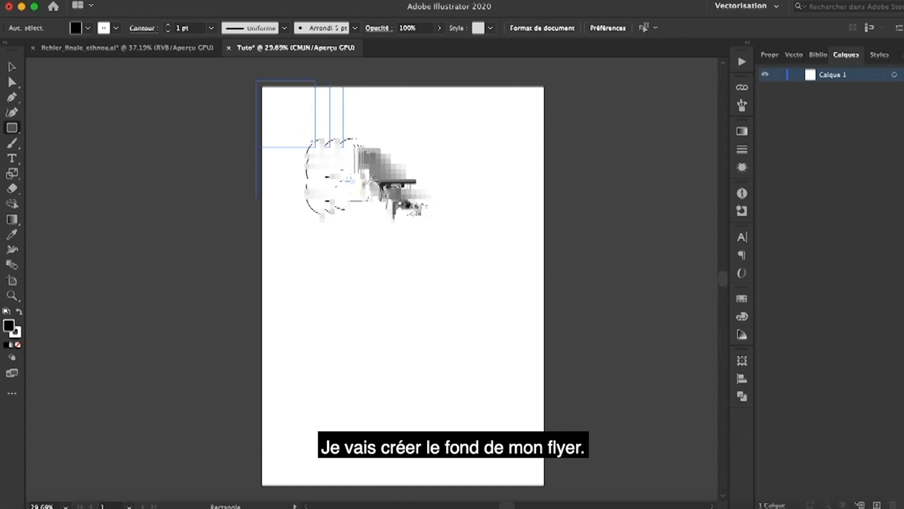
Draw a rectangle covering the whole artboard including its bleed and fill it with beige CEC3B2.
left_click_drag(256, 80, 550, 490)
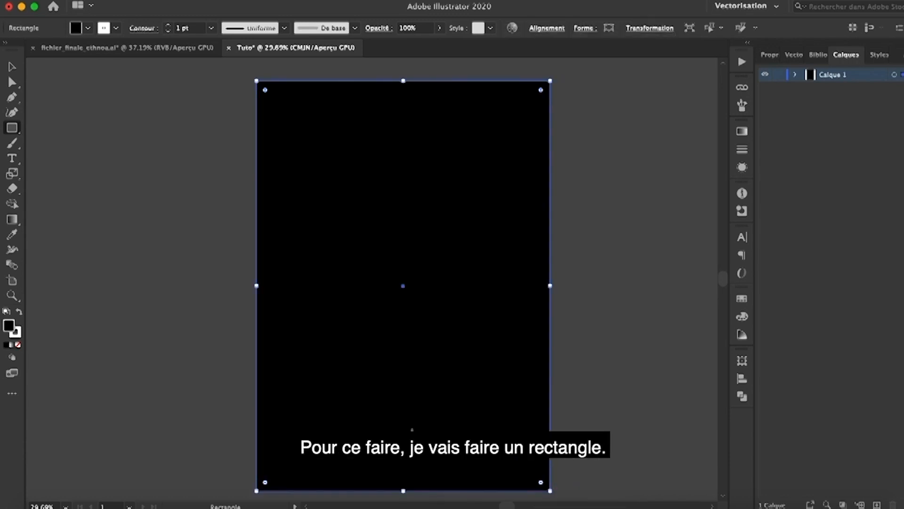
double_click(14, 329)
type("CEC3B2")
left_click(850, 99)
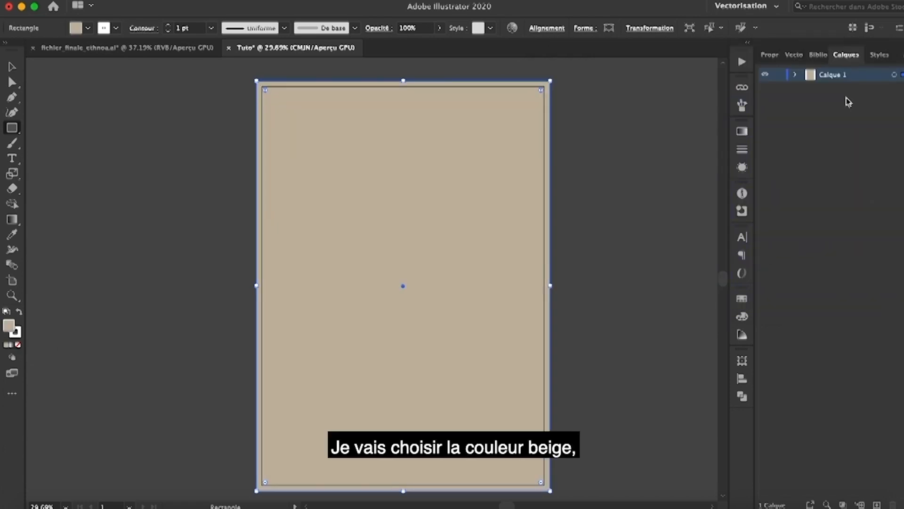
Lock the background layer and place silhouette.png on a new layer, sized to nearly full height on the artboard's right side.
left_click(779, 75)
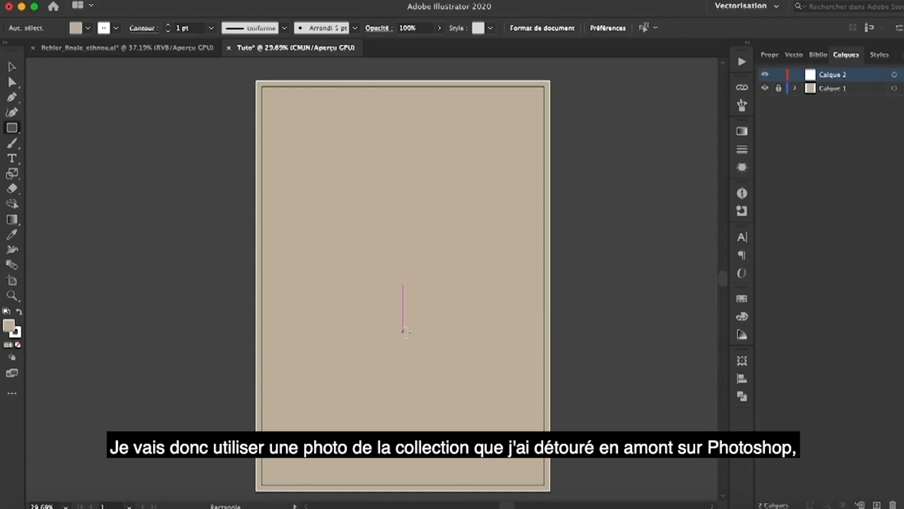
left_click(11, 67)
left_click(93, 0)
left_click(161, 188)
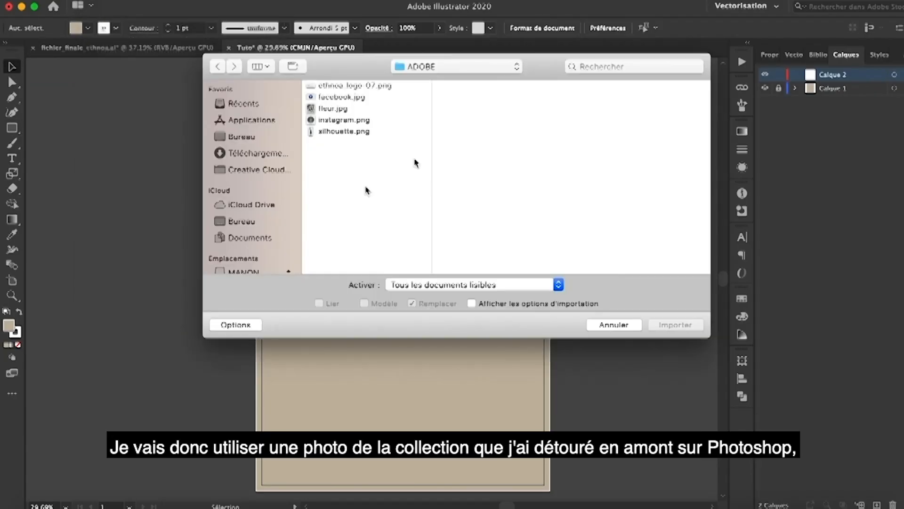
double_click(352, 137)
left_click_drag(339, 140, 495, 422)
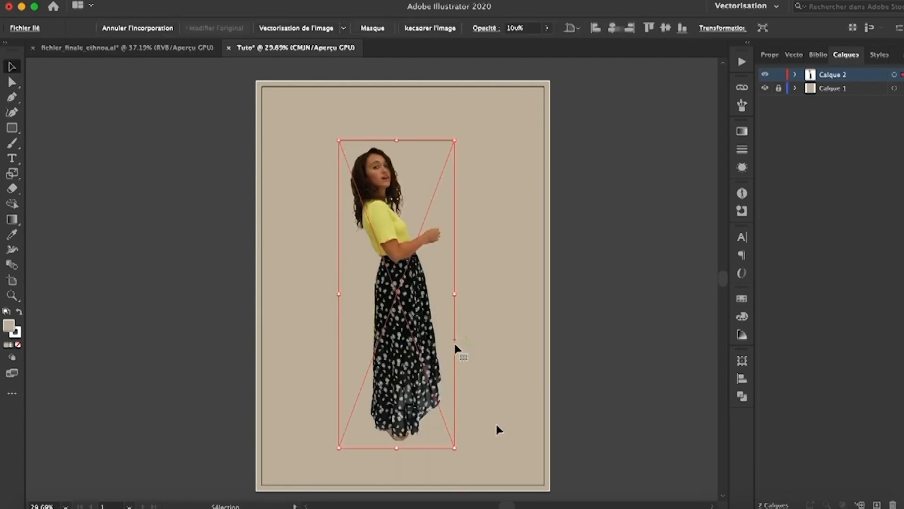
left_click(552, 259)
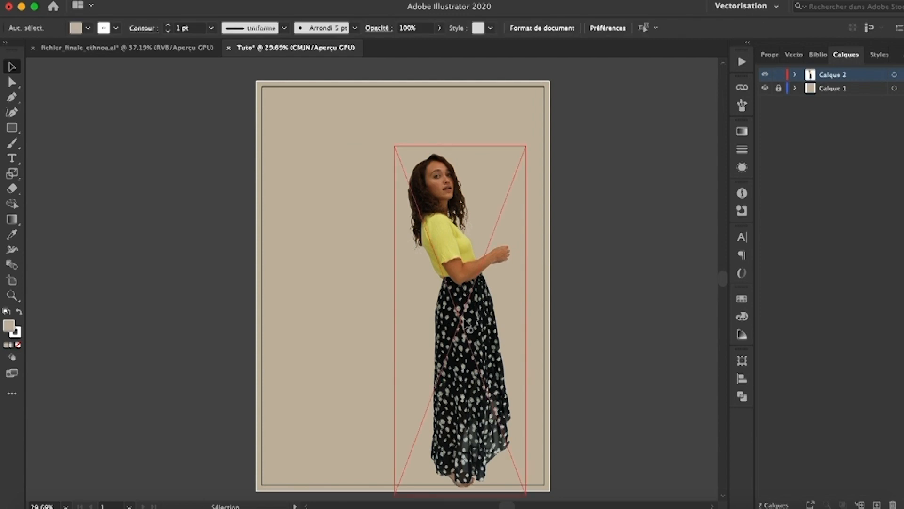
Place fleur.jpg on the pasteboard left of the artboard and vectorize it with the default image trace.
scroll(466, 309, "up", 10)
scroll(476, 268, "down", 10)
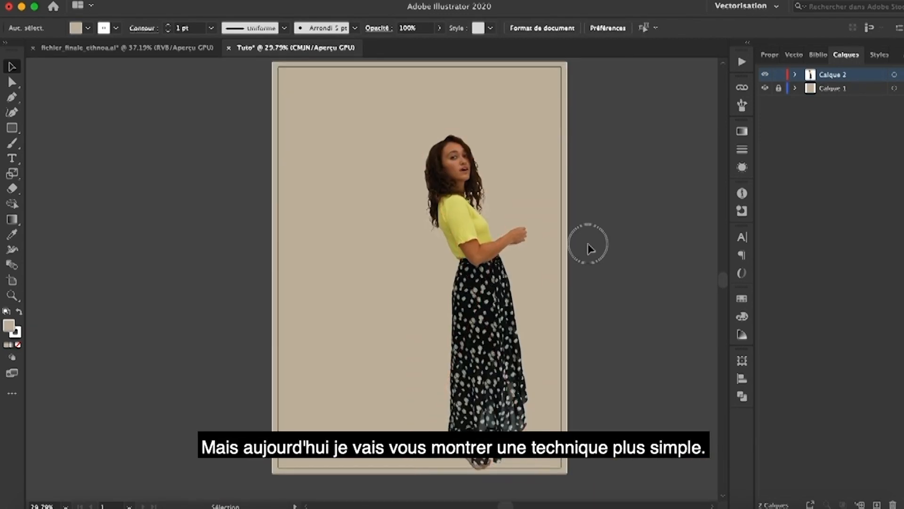
left_click(146, 181)
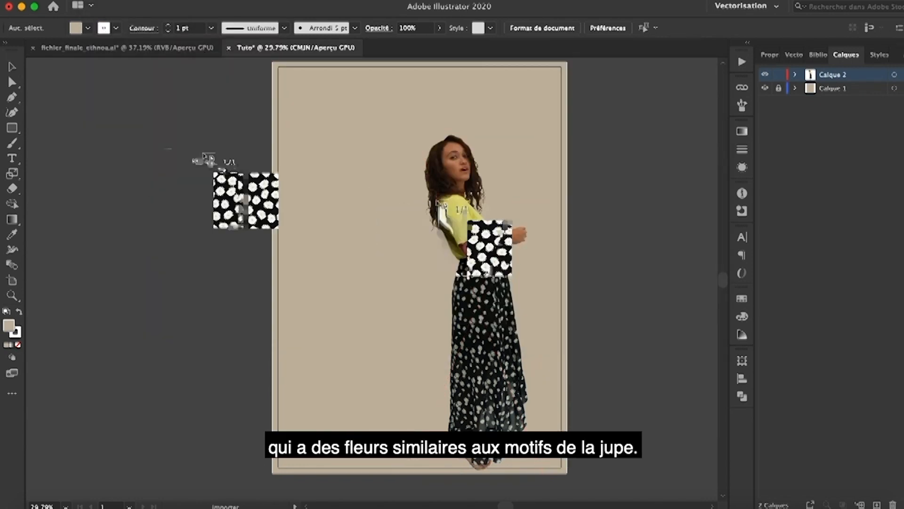
left_click(153, 146)
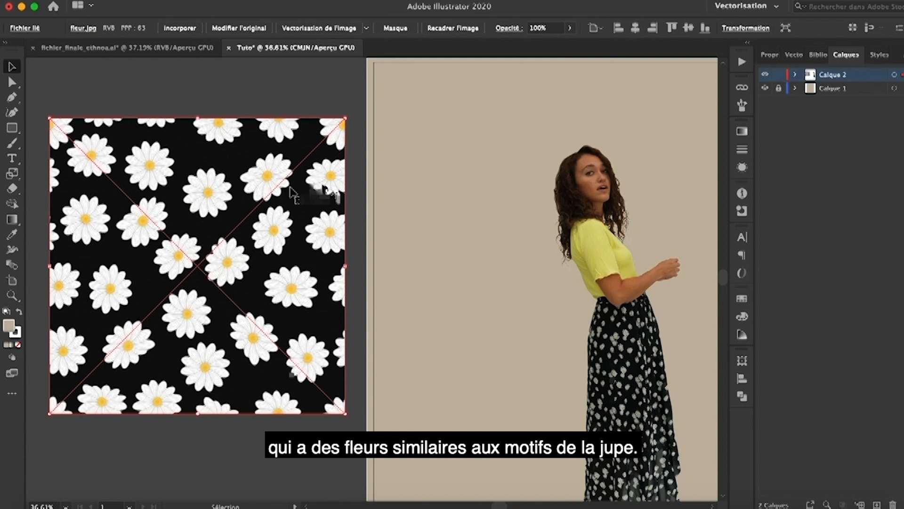
left_click(325, 30)
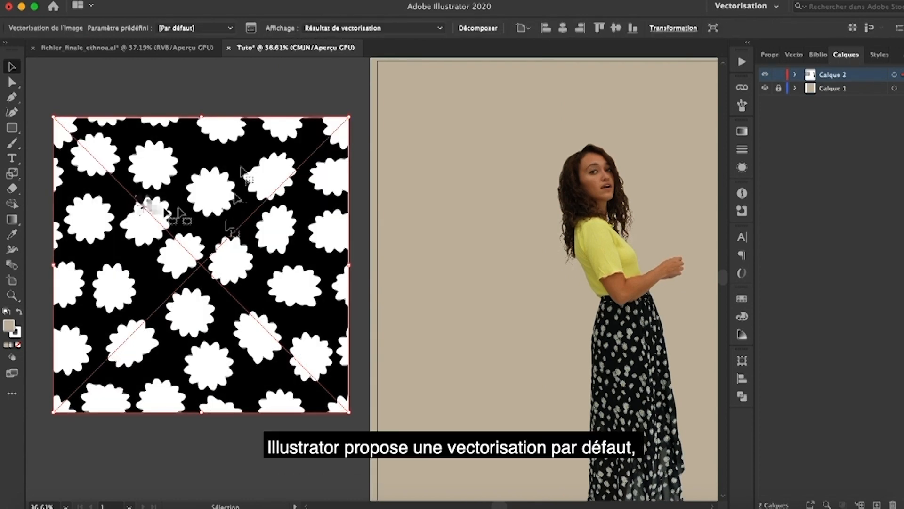
Try the Photo basse fidélité, 6 couleurs and Silhouettes tracing presets on the flower image.
left_click(202, 29)
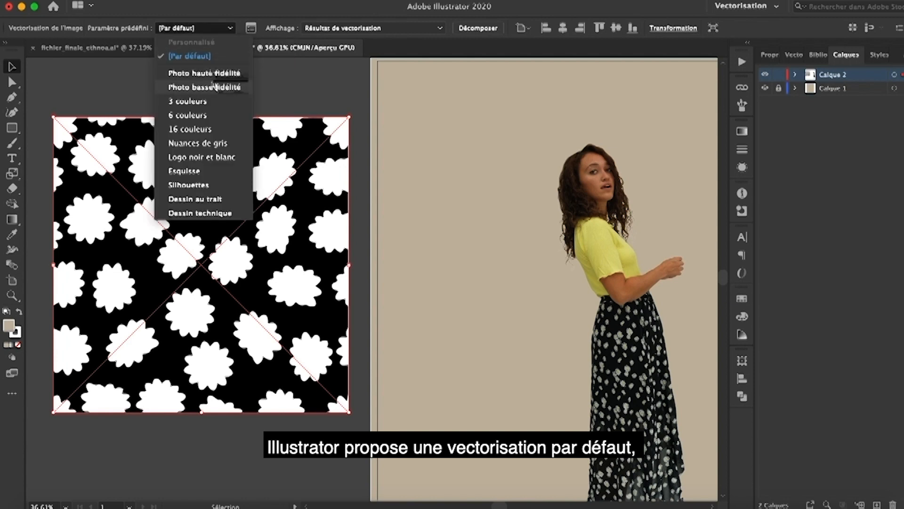
left_click(214, 87)
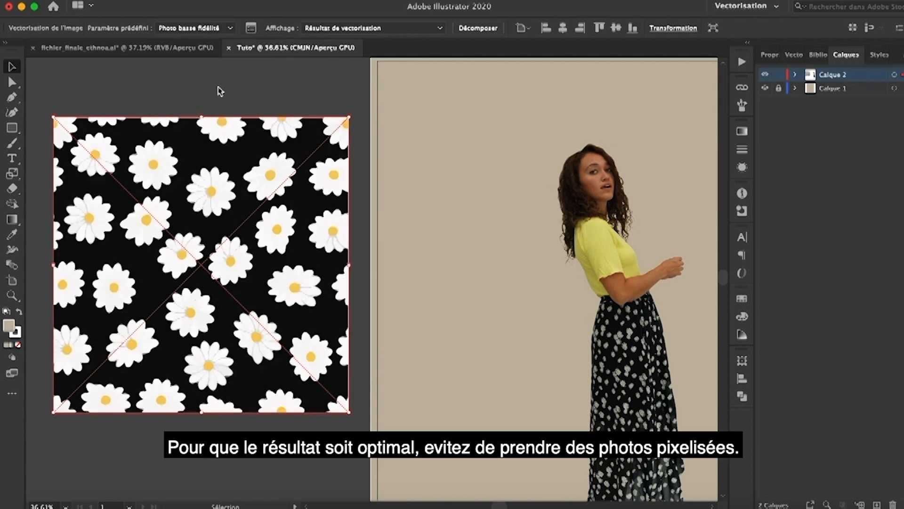
left_click(228, 29)
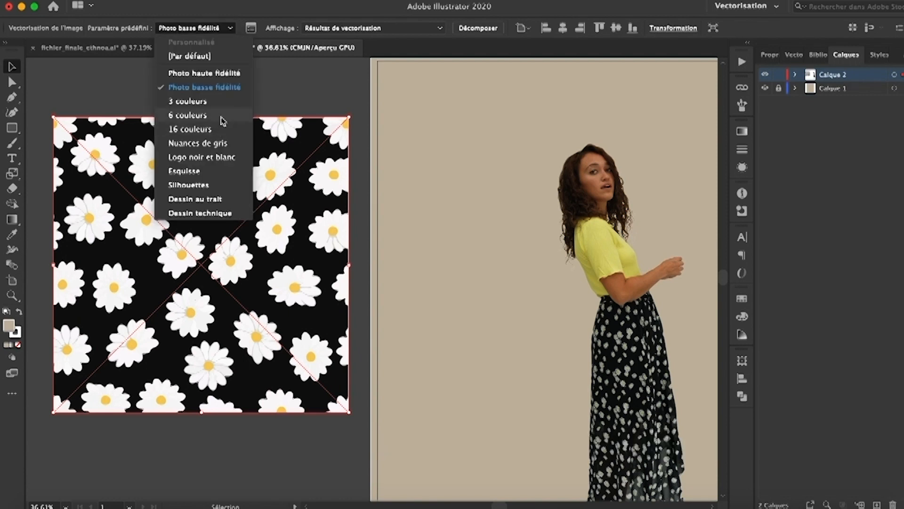
left_click(223, 116)
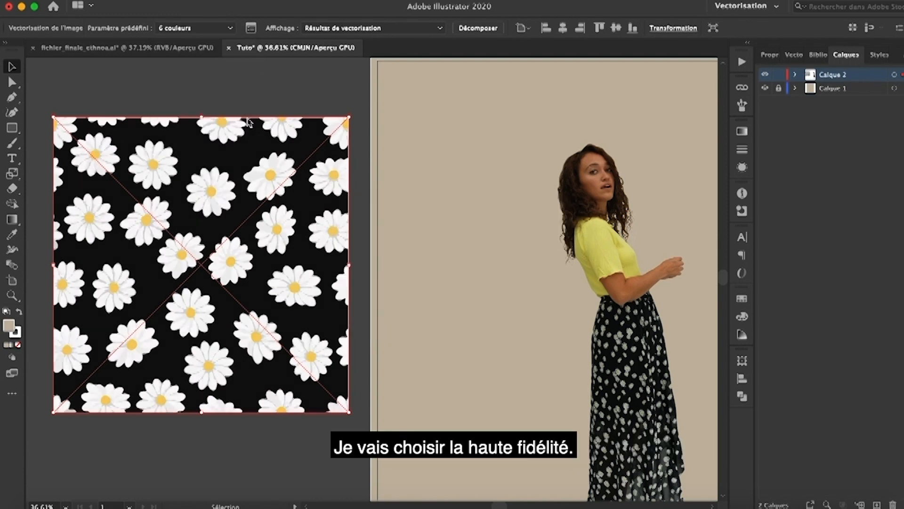
left_click(207, 28)
left_click(209, 189)
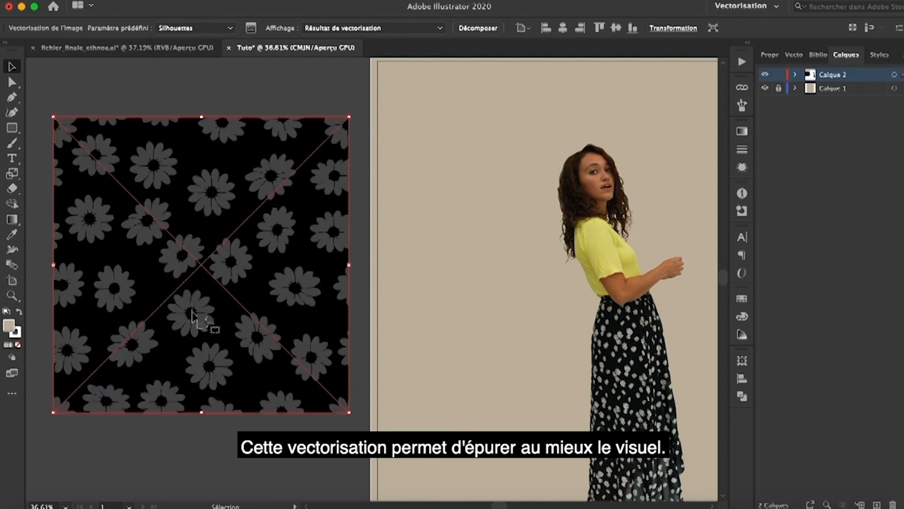
Apply the Photo haute fidélité tracing preset to the flower image and expand it into editable paths.
left_click(207, 29)
left_click(213, 78)
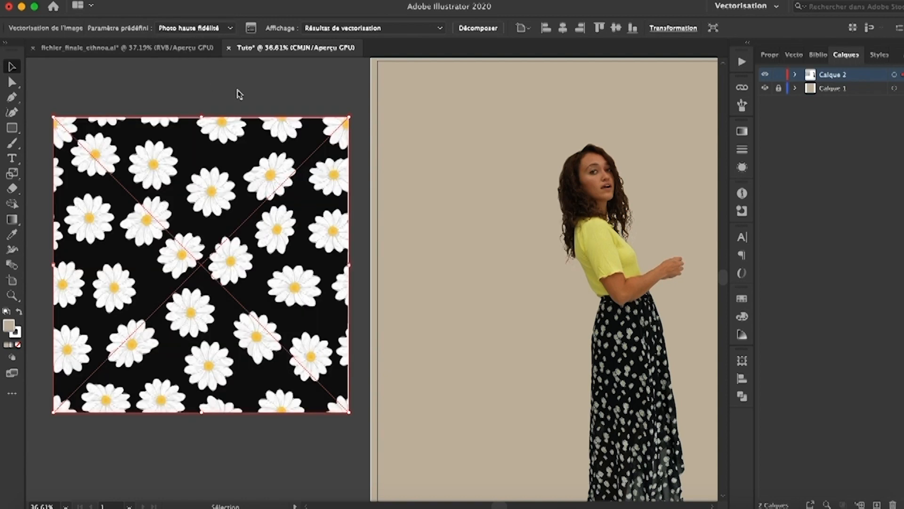
left_click(478, 27)
Delete the black background of the traced flower pattern and place one enlarged daisy on the artboard beside the woman.
key("a")
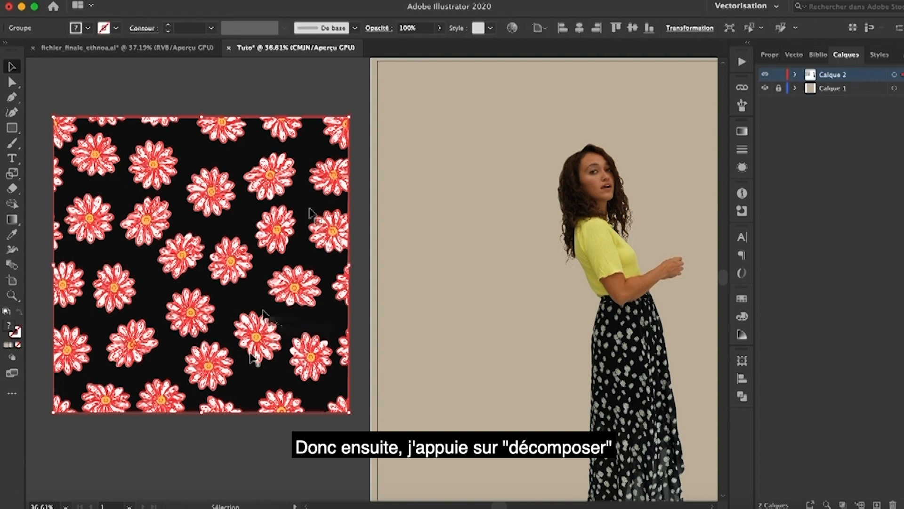
left_click(250, 442)
left_click(245, 383)
key("Delete")
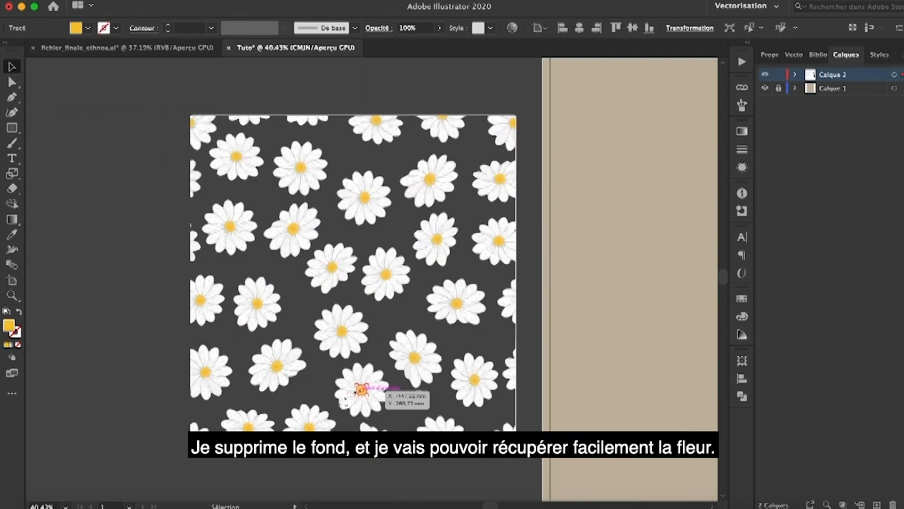
left_click(338, 394)
left_click_drag(392, 412, 340, 377)
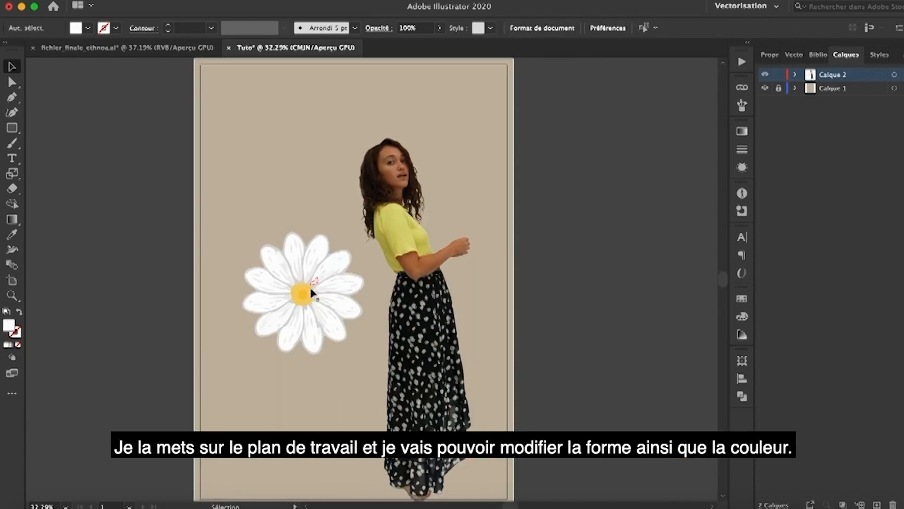
Recolor the daisy's centre with the yellow sampled from the woman's top.
left_click(304, 294)
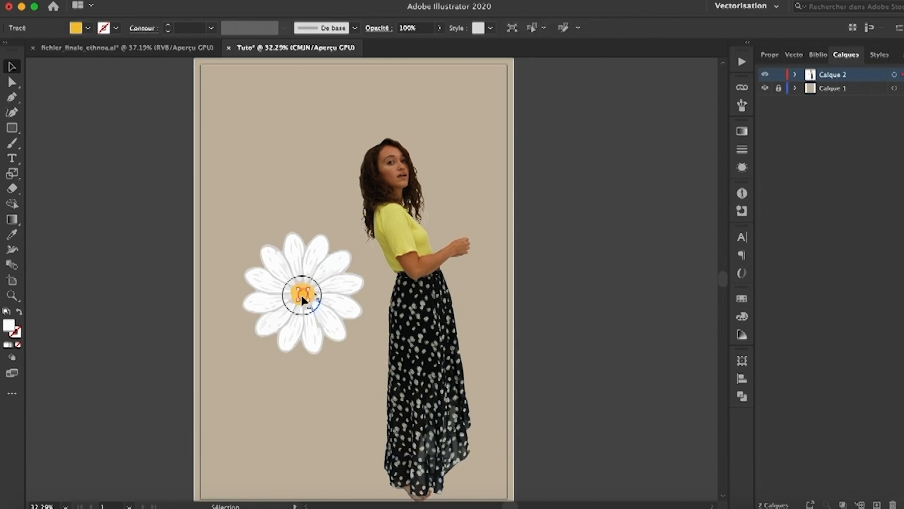
left_click(12, 235)
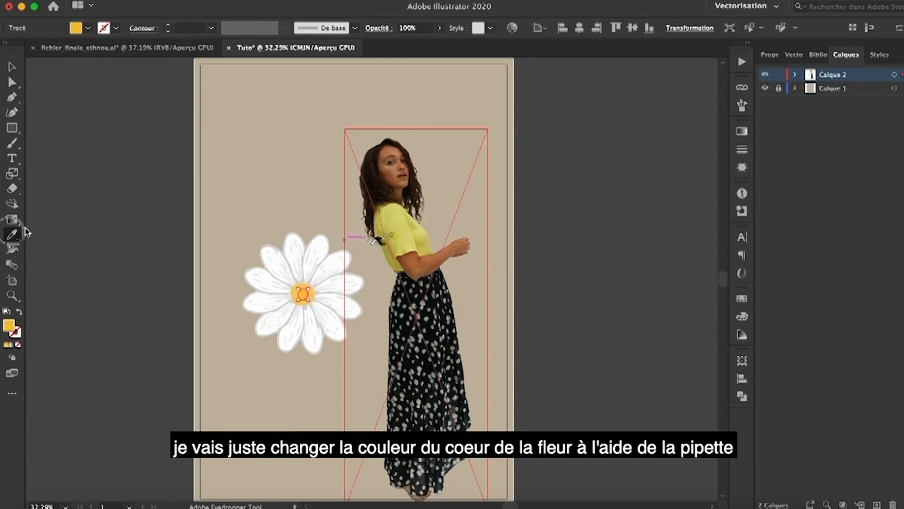
left_click(306, 286, "super")
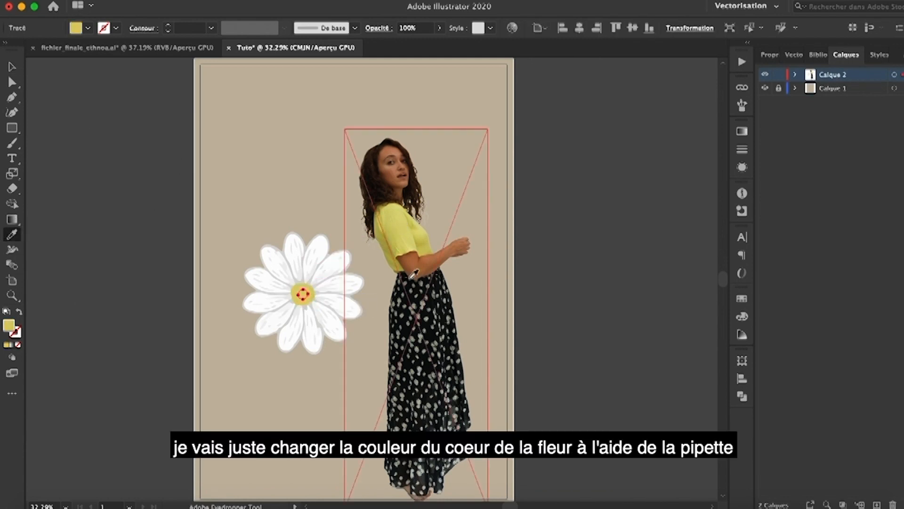
left_click(409, 264)
Group all the parts of the daisy into one object.
key("v")
left_click(269, 363)
left_click(302, 321)
left_click(178, 239)
right_click(299, 256)
left_click(325, 340)
left_click(293, 372)
key("a")
left_click(343, 308)
key("v")
left_click(353, 377)
Move the daisy partly behind the woman by sending it to the back, and nudge the silhouette sideways.
left_click_drag(223, 212, 363, 369)
left_click_drag(356, 243, 398, 297)
right_click(379, 297)
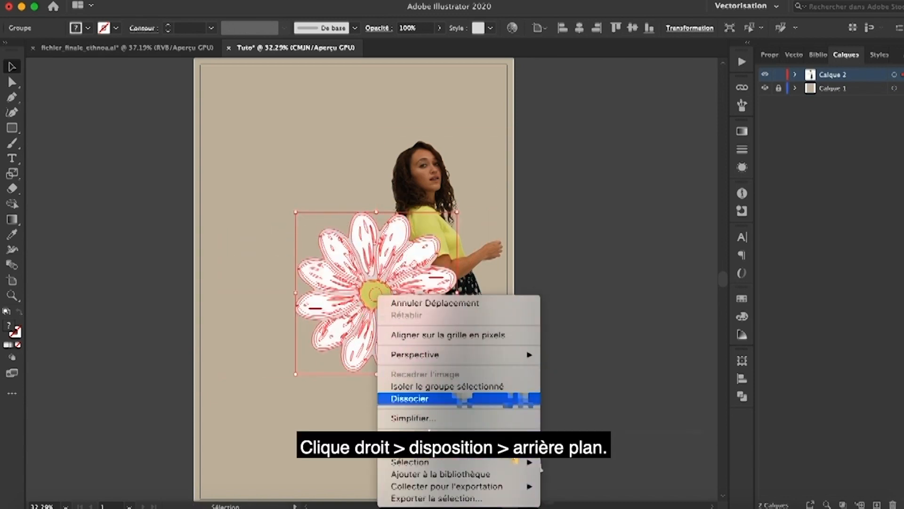
left_click(579, 478)
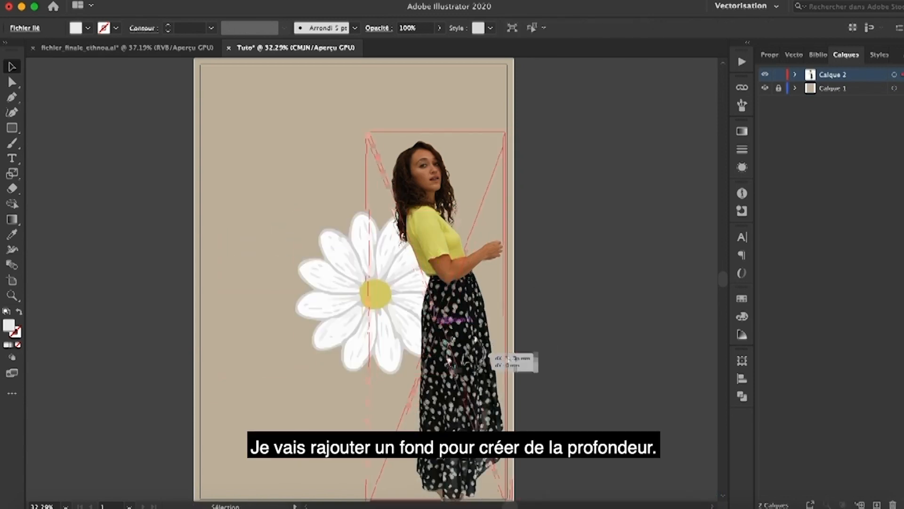
left_click(493, 339)
scroll(493, 336, "down", 1)
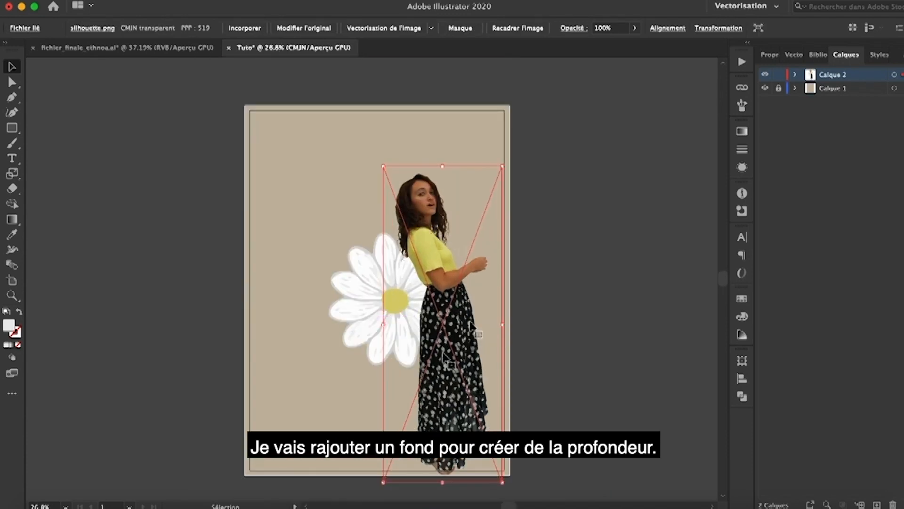
Draw a circle centred on the daisy and slightly larger than it, and send it to the back.
left_click(281, 324)
left_click_drag(11, 129, 40, 148)
left_click_drag(395, 300, 471, 225)
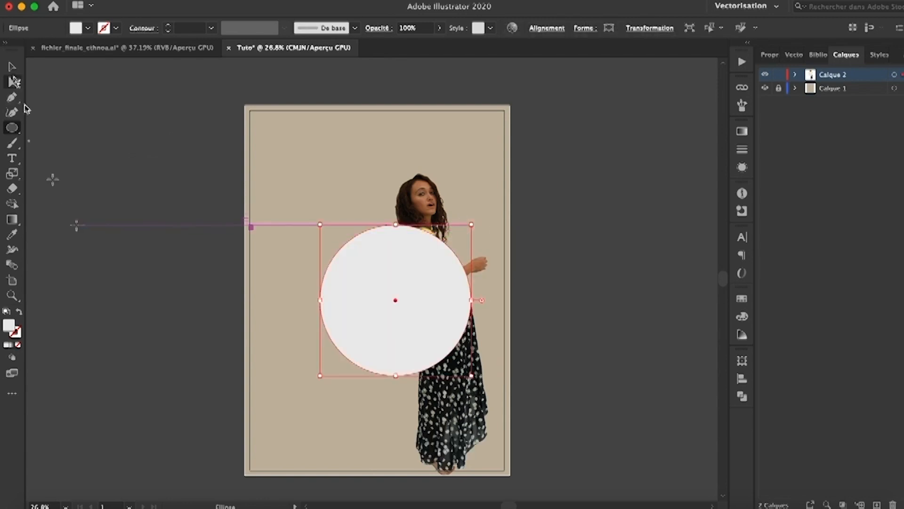
left_click(12, 68)
right_click(367, 247)
mouse_move(427, 452)
left_click(565, 480)
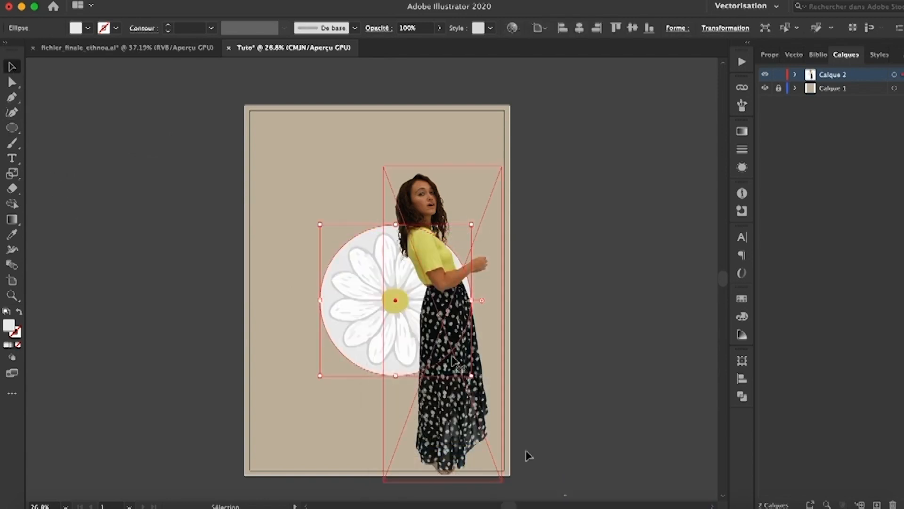
Fill the circle with the yellow sampled from the woman's top and nudge the silhouette slightly upward.
key("i")
left_click(430, 253)
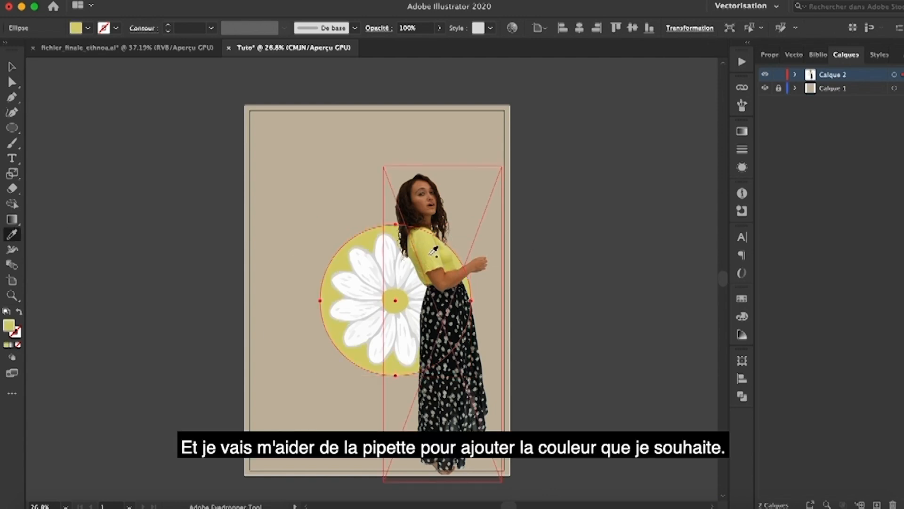
left_click(12, 67)
left_click(545, 317)
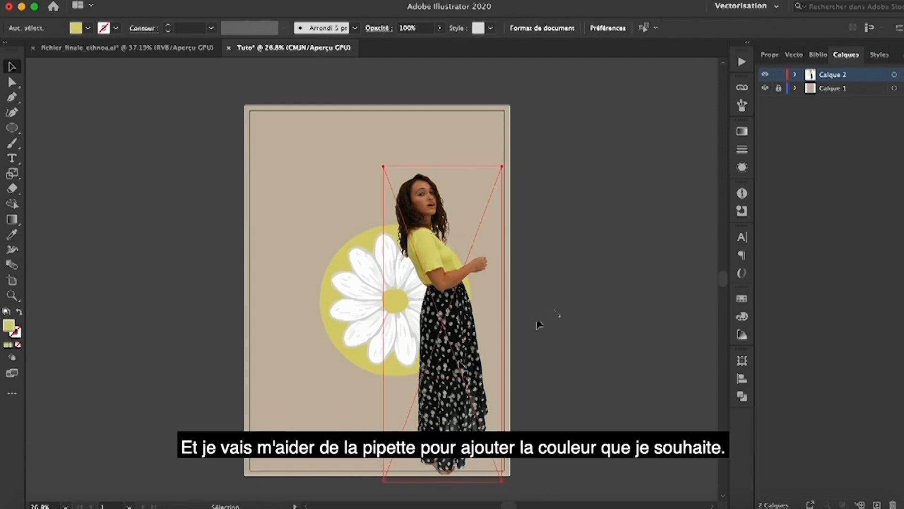
left_click_drag(461, 364, 461, 358)
left_click(613, 341)
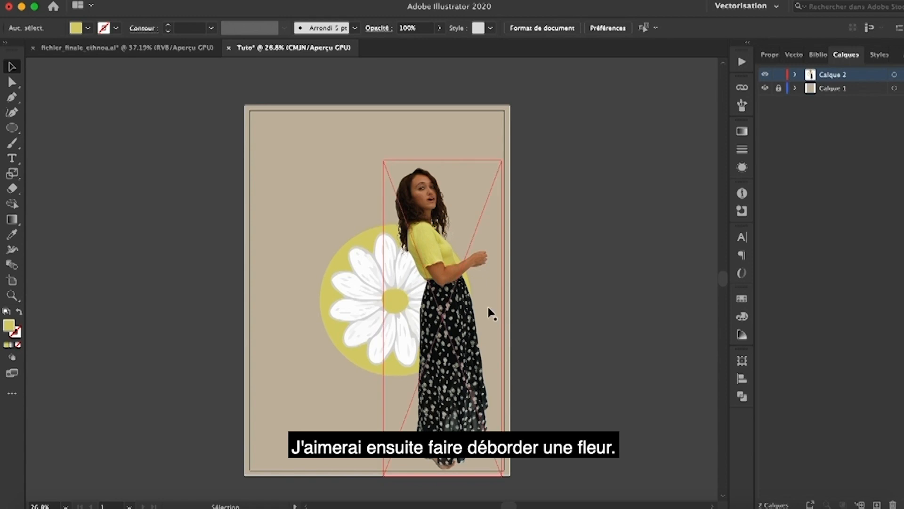
Duplicate the daisy onto the artboard's upper-left area so that it overflows the top edge.
left_click(404, 311)
left_click_drag(404, 311, 342, 136)
left_click(437, 140)
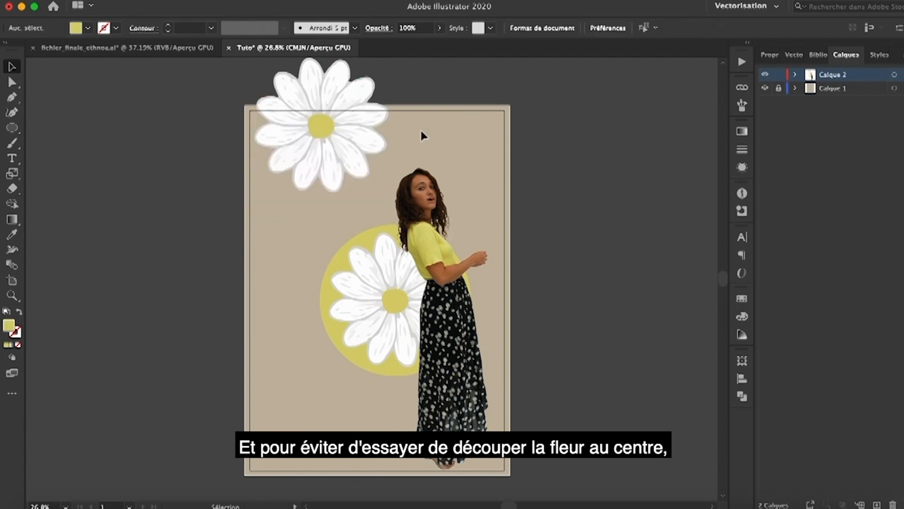
Scale the duplicated daisy down and reposition it across the artboard's top edge.
left_click(375, 141)
scroll(382, 144, "left", 2)
scroll(381, 144, "up", 1)
left_click_drag(417, 67, 402, 74)
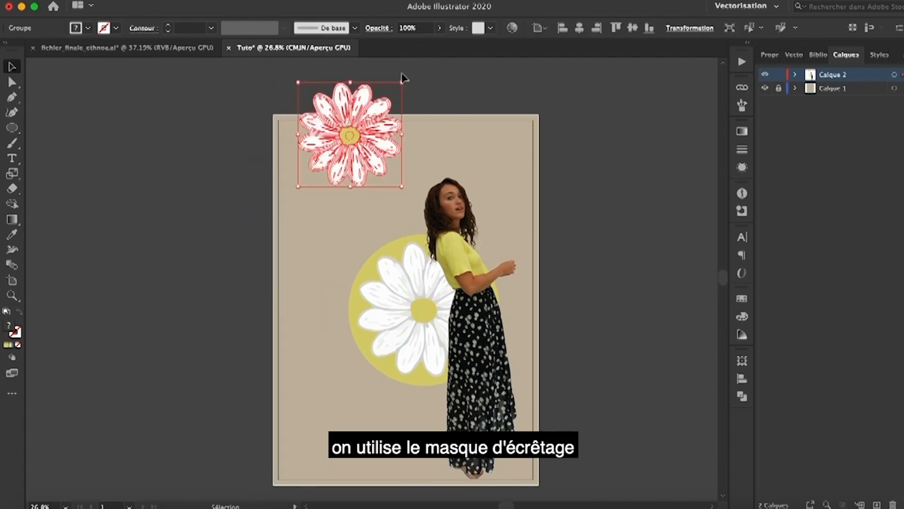
scroll(299, 113, "up", 5)
scroll(297, 113, "up", 1)
scroll(297, 113, "right", 1)
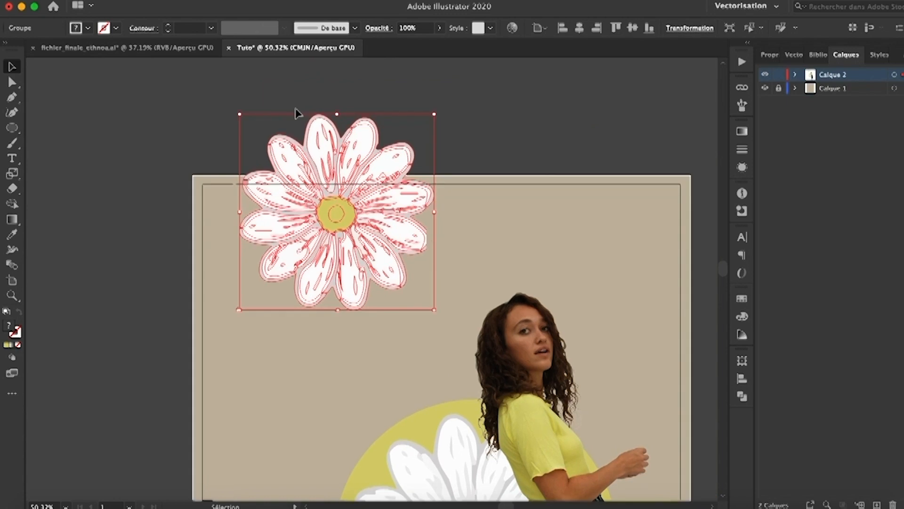
left_click_drag(324, 184, 327, 174)
left_click_drag(427, 296, 408, 275)
left_click(486, 152)
Draw a rectangle over the lower part of the duplicated daisy, starting at the artboard's top edge.
left_click_drag(12, 127, 33, 127)
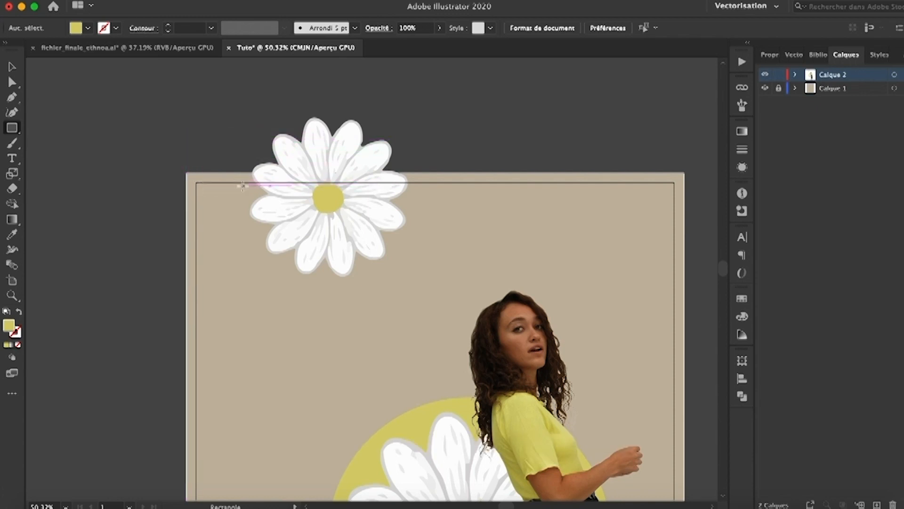
left_click_drag(236, 183, 429, 285)
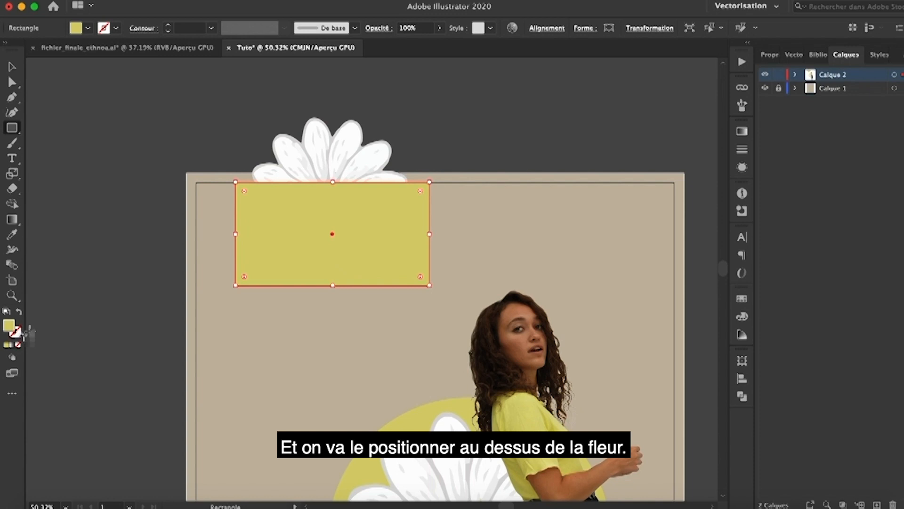
Swap the rectangle's fill and stroke and use it as a clipping mask for the duplicated daisy at the artboard's top edge.
left_click(18, 313)
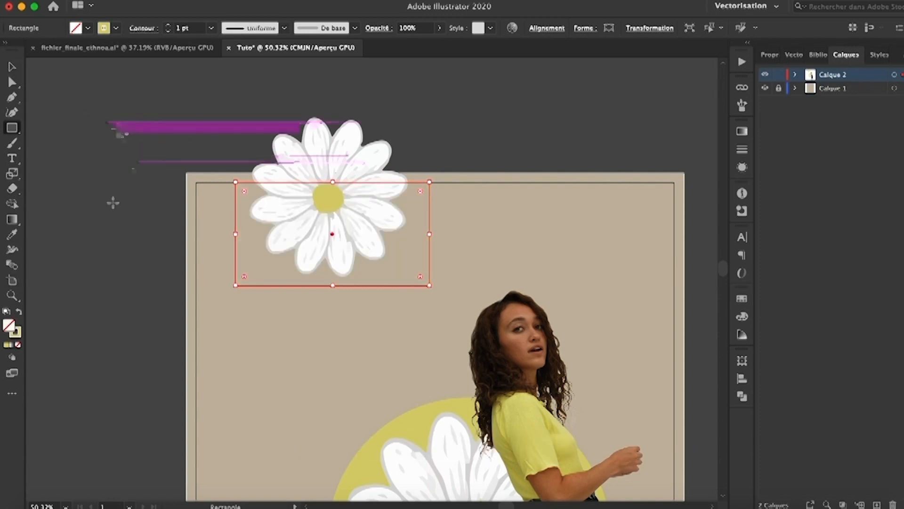
key("v")
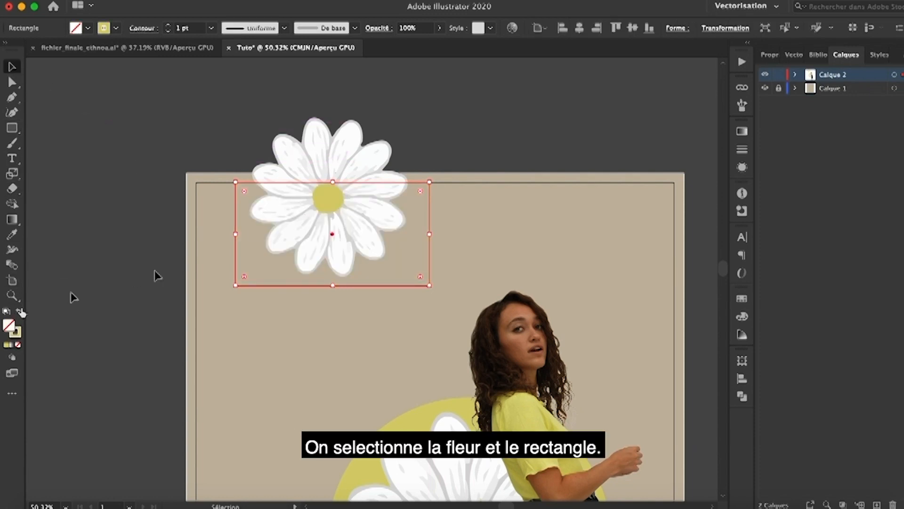
left_click(320, 166, "shift")
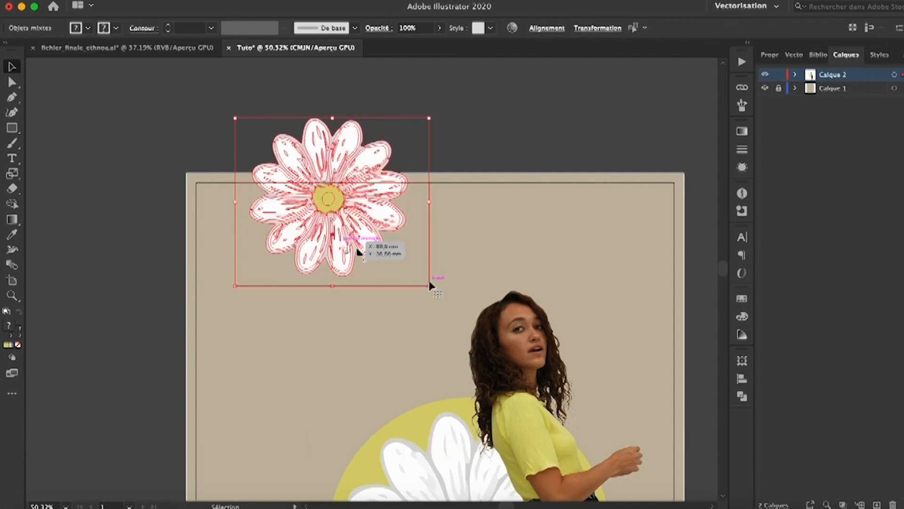
right_click(339, 244)
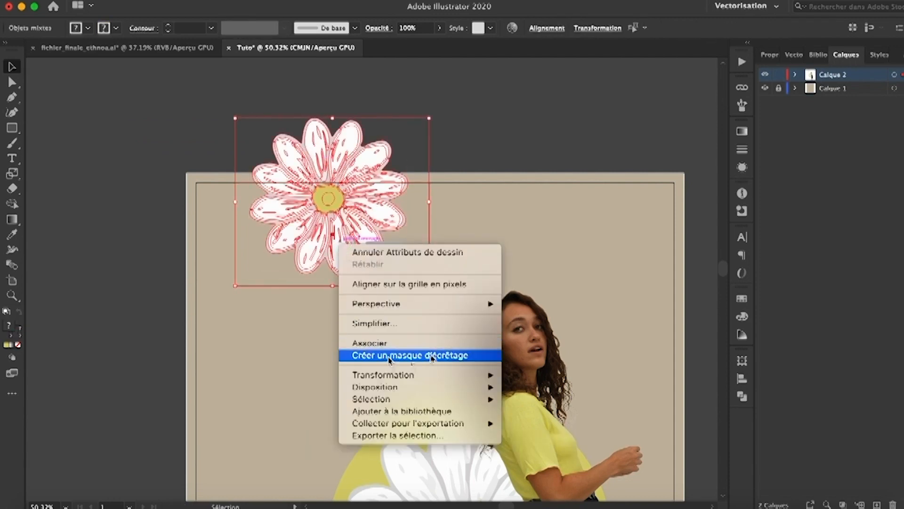
left_click(410, 356)
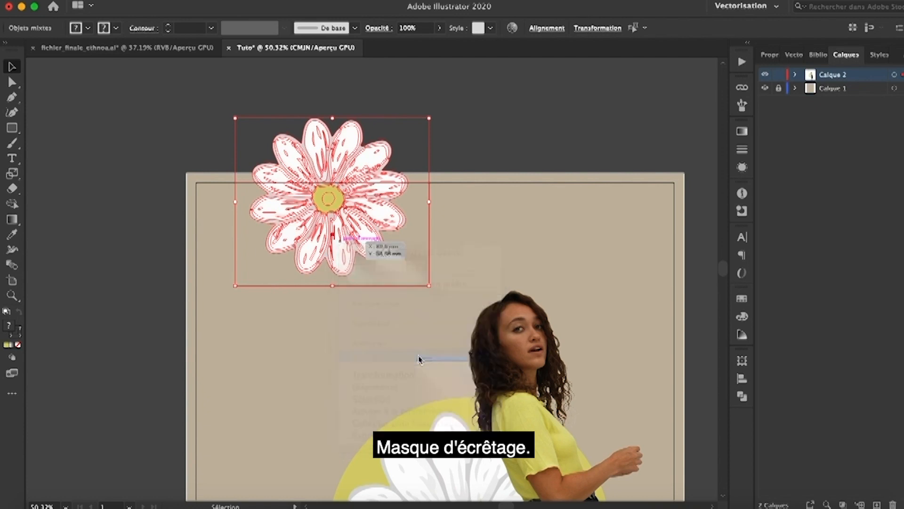
left_click(512, 220)
Import facebook.jpg from the ADOBE folder onto the flyer.
scroll(339, 286, "down", 3)
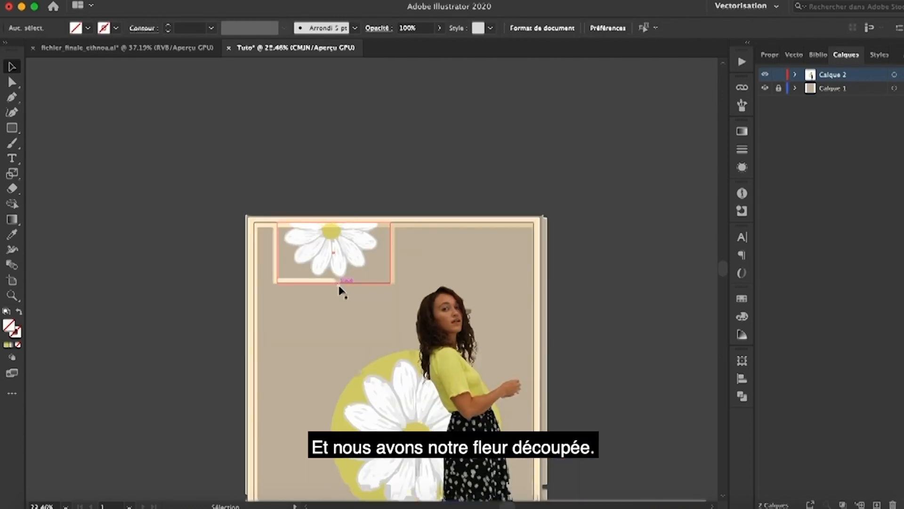
scroll(339, 289, "down", 5)
scroll(339, 288, "up", 3)
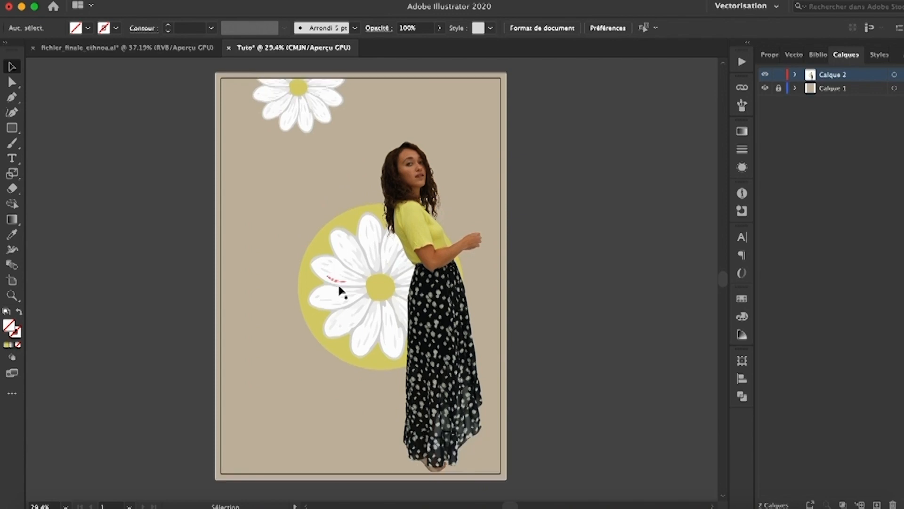
left_click(96, 5)
left_click(219, 188)
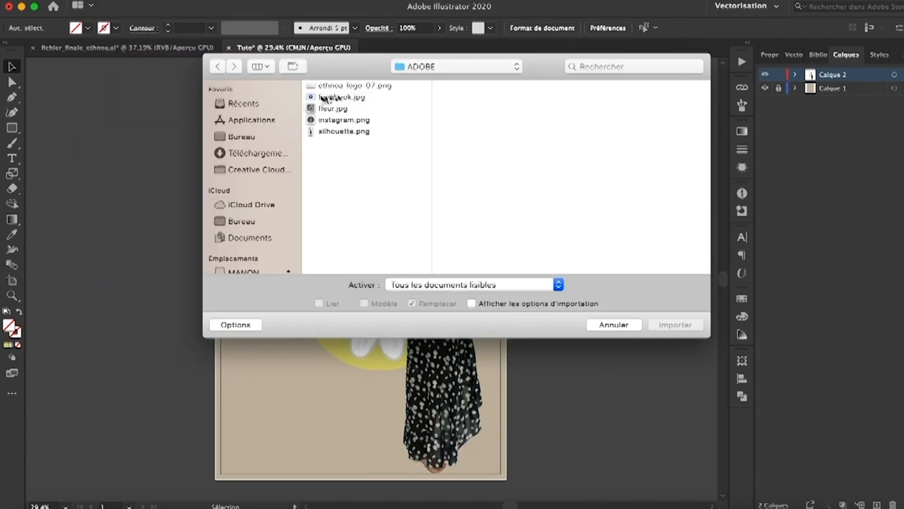
left_click(324, 97)
left_click(675, 325)
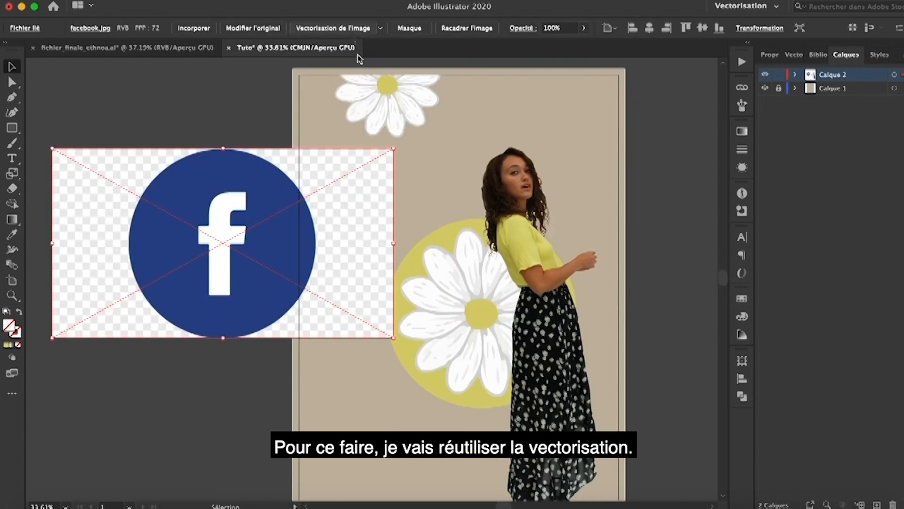
Trace and expand the Facebook logo with the Silhouettes preset, and shrink it into the flyer's upper-right corner.
left_click(351, 28)
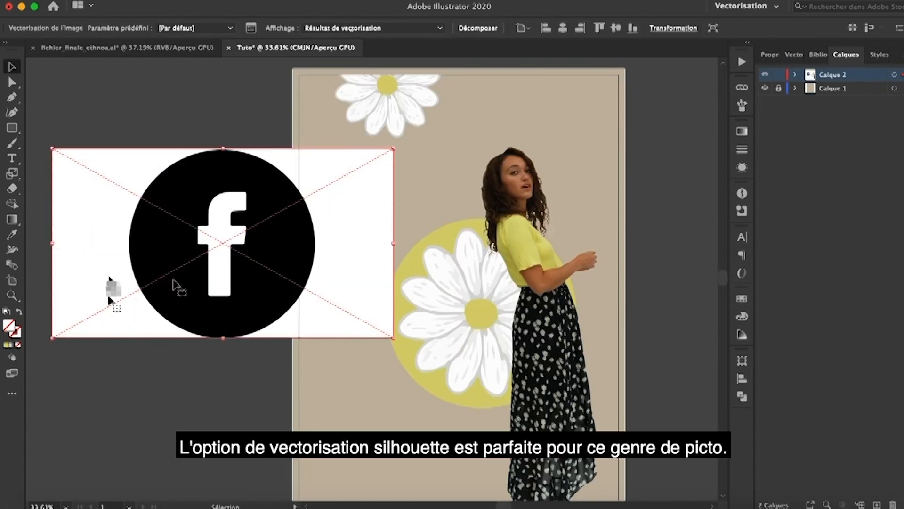
left_click(197, 30)
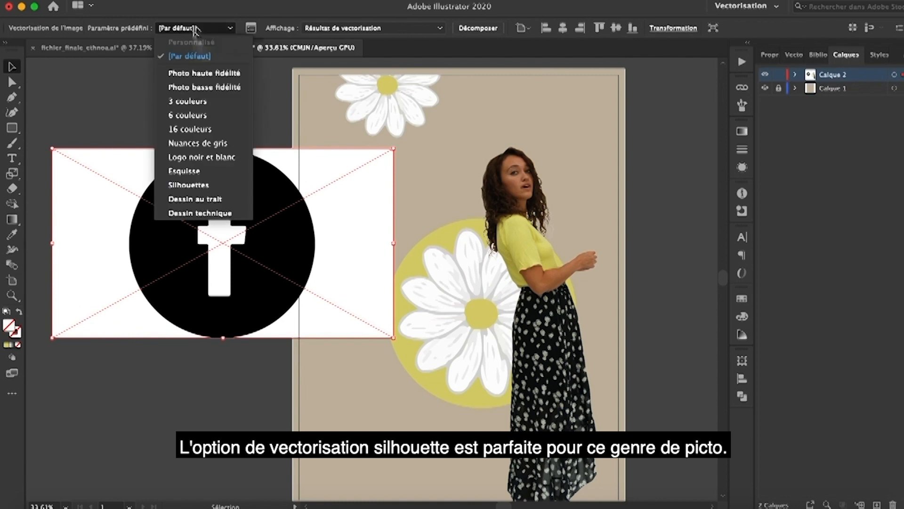
left_click(199, 189)
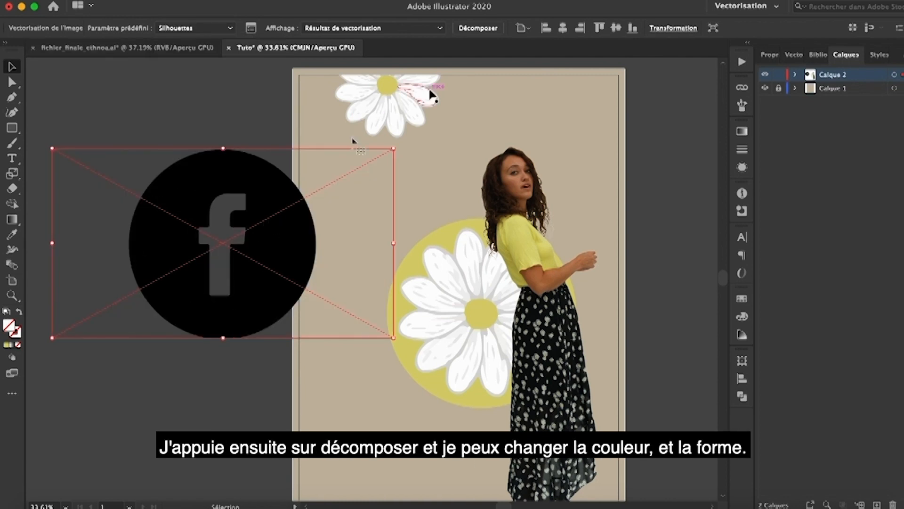
left_click(477, 28)
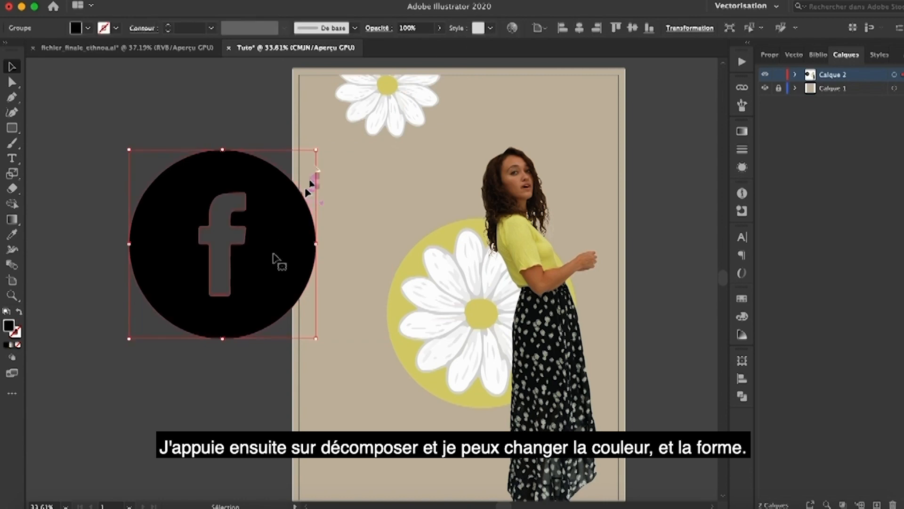
left_click_drag(317, 150, 594, 99)
left_click(256, 123)
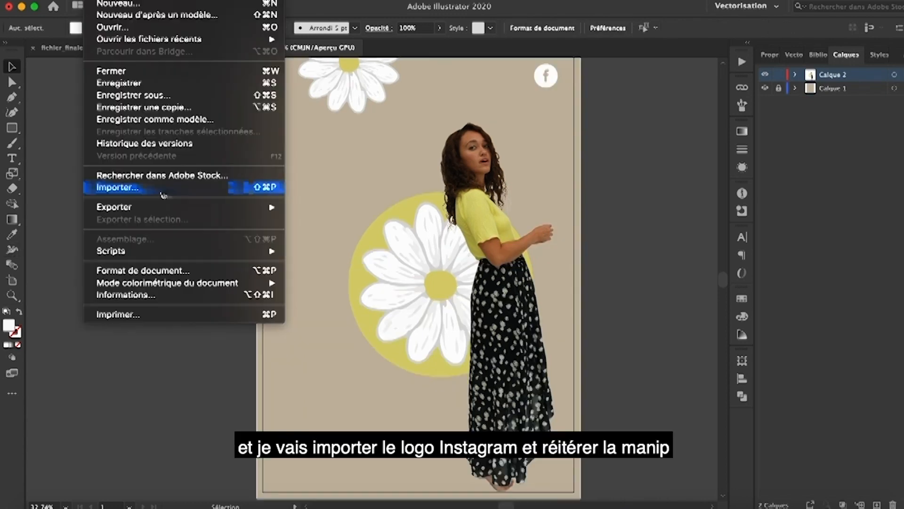
Import instagram.png and place it beside the woman, across the artboard's right edge.
left_click(163, 191)
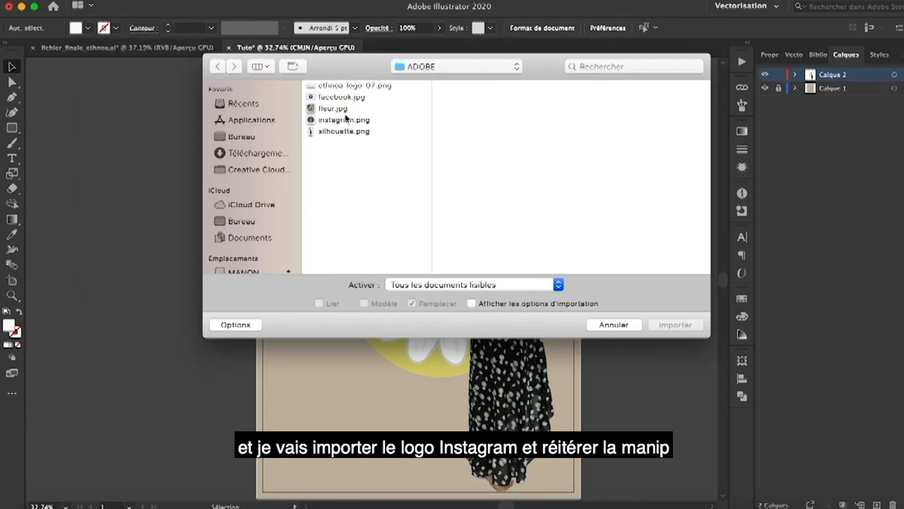
left_click(346, 119)
left_click(683, 325)
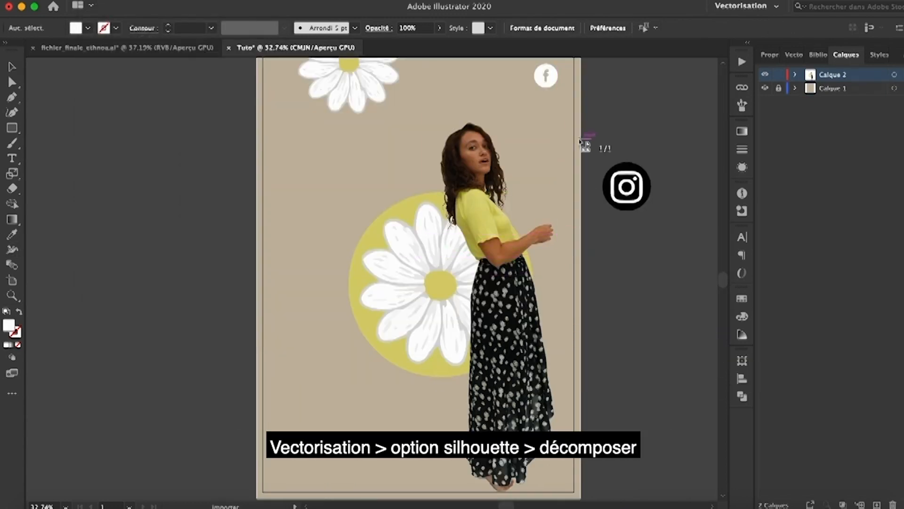
left_click(561, 154)
Trace the Instagram logo with the Silhouettes preset and expand it into editable paths.
left_click(374, 29)
left_click(193, 28)
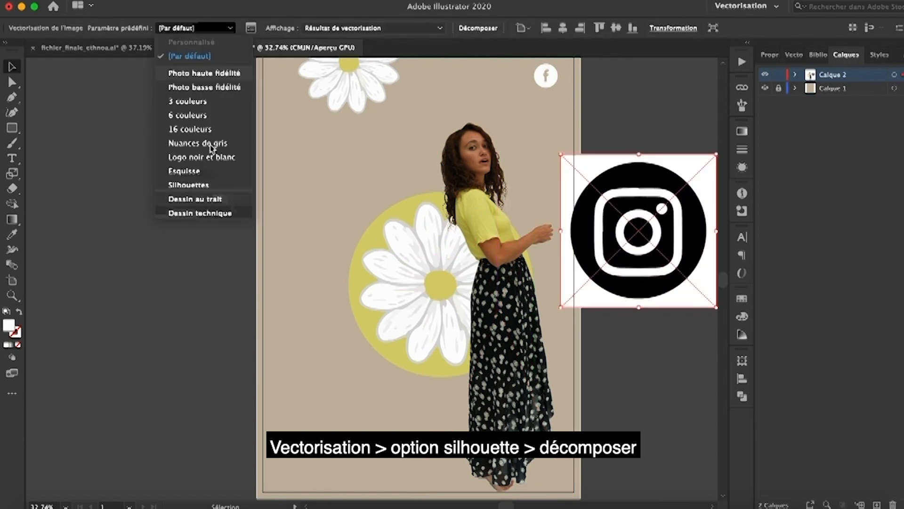
left_click(227, 183)
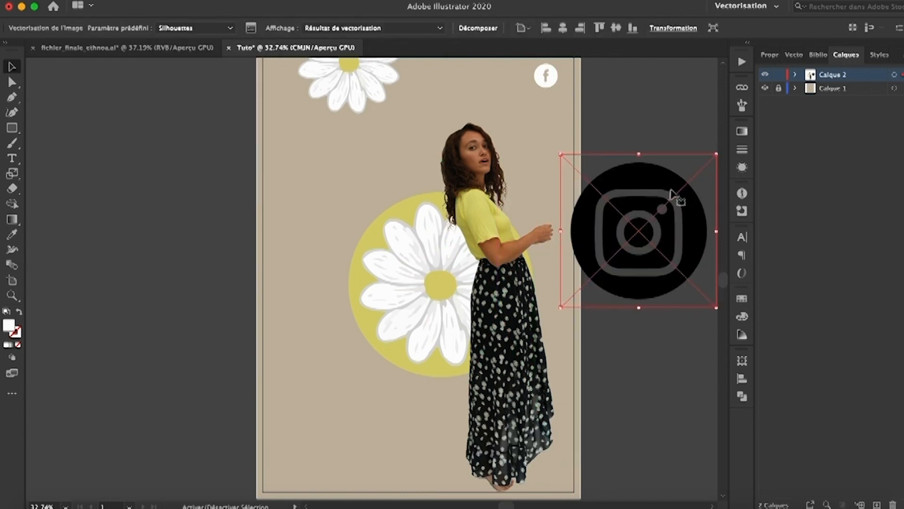
left_click(488, 29)
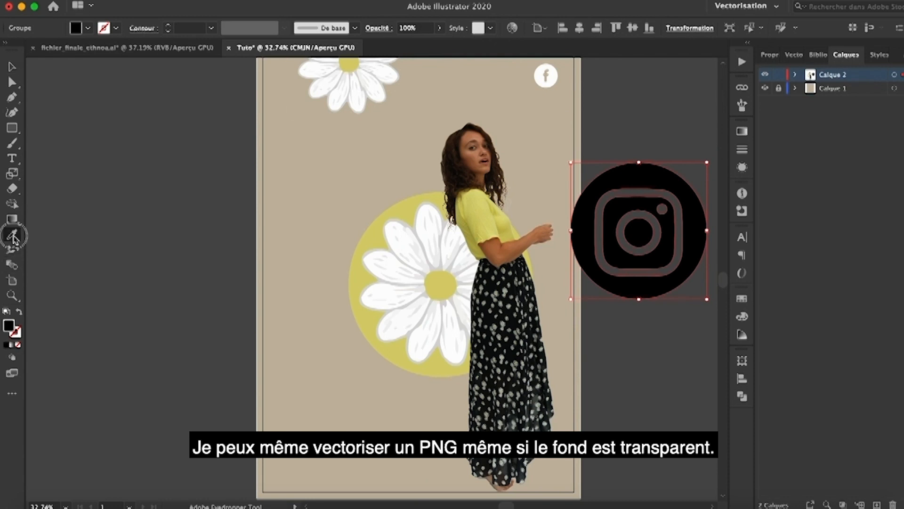
Fill the Instagram icon with the Facebook icon's white and scale it down beneath that icon, then reduce both icons together.
left_click(542, 77)
left_click(10, 70)
left_click_drag(702, 163, 560, 116)
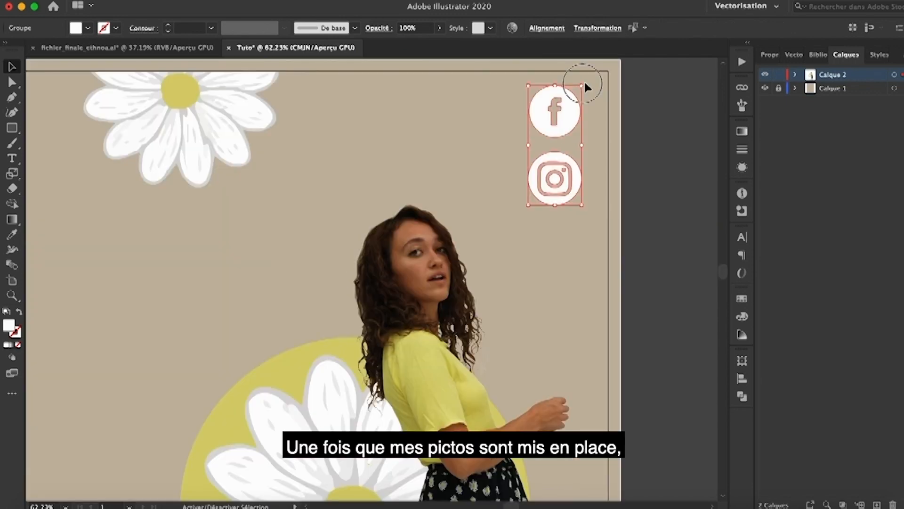
left_click_drag(584, 83, 574, 104)
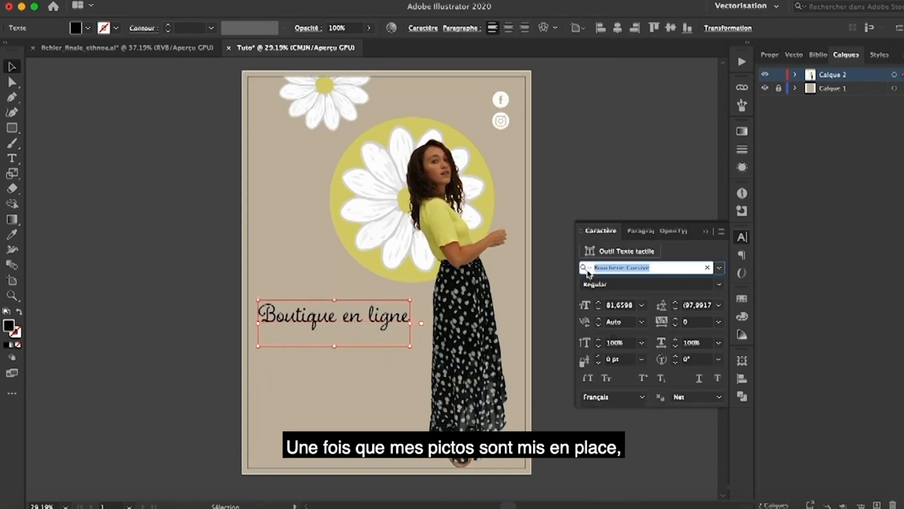
Set the "Boutique en ligne" text in the Brusher font and break it before "en ligne", with 81 pt leading.
type("Brusher")
key("Return")
key("Return")
key("shift+End")
left_click(677, 309)
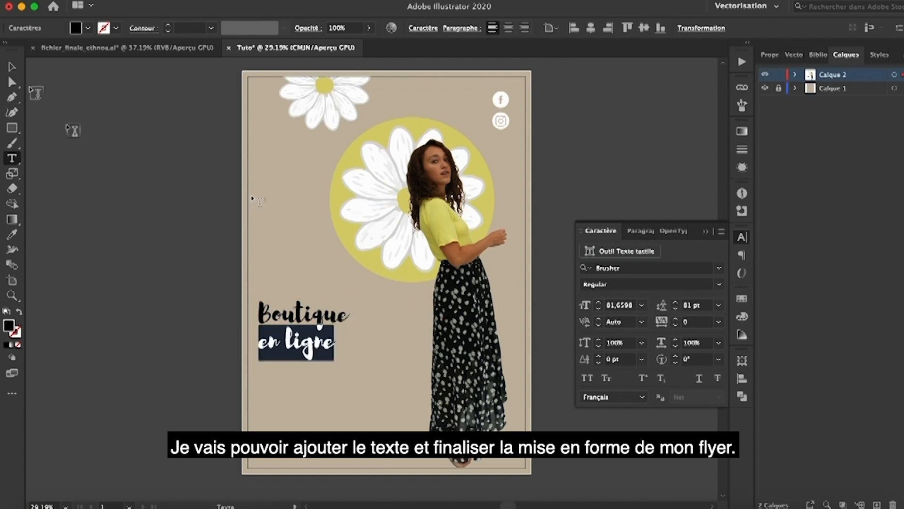
Enlarge the two-line "Boutique en ligne" text to about 102.8 pt and reposition it beside the woman's skirt.
left_click(12, 67)
left_click_drag(351, 360, 363, 370)
left_click_drag(324, 326, 349, 331)
Color the words "en ligne" white by sampling a petal of the large daisy.
double_click(282, 351)
left_click_drag(278, 351, 367, 351)
left_click(12, 234)
left_click(367, 209)
left_click(6, 67)
left_click(233, 345)
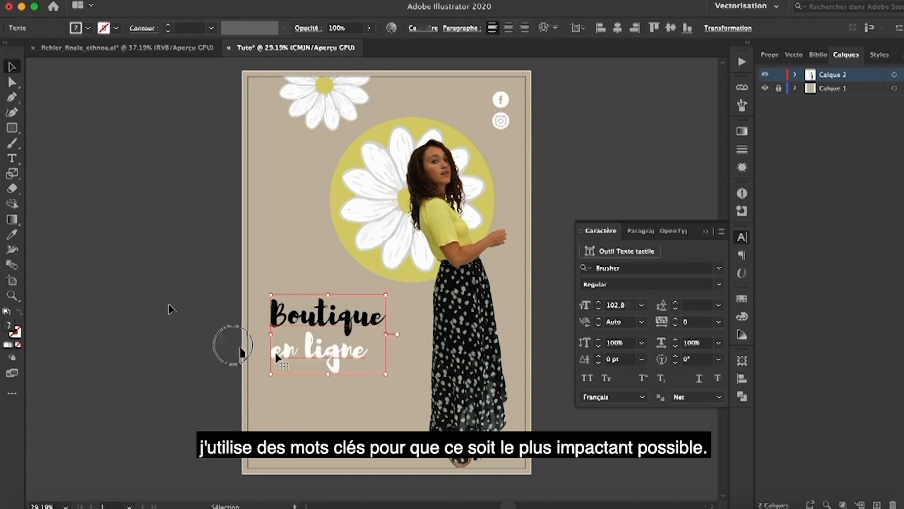
Draw a small circle over the text's right part, fill it with the large circle's yellow and send it to the back.
left_click(17, 130)
mouse_move(336, 346)
left_mouse_down()
mouse_move(370, 380)
mouse_move(358, 355)
left_mouse_up()
left_click(12, 234)
left_click(353, 157)
left_click(12, 68)
key("super+shift+[")
left_click(226, 349)
Draw a wide, flat rectangle below "en ligne" and fill it with black sampled from the woman's skirt.
left_click_drag(11, 128, 56, 125)
left_click_drag(275, 383, 377, 402)
left_click(12, 234)
left_click(451, 282)
left_click(14, 69)
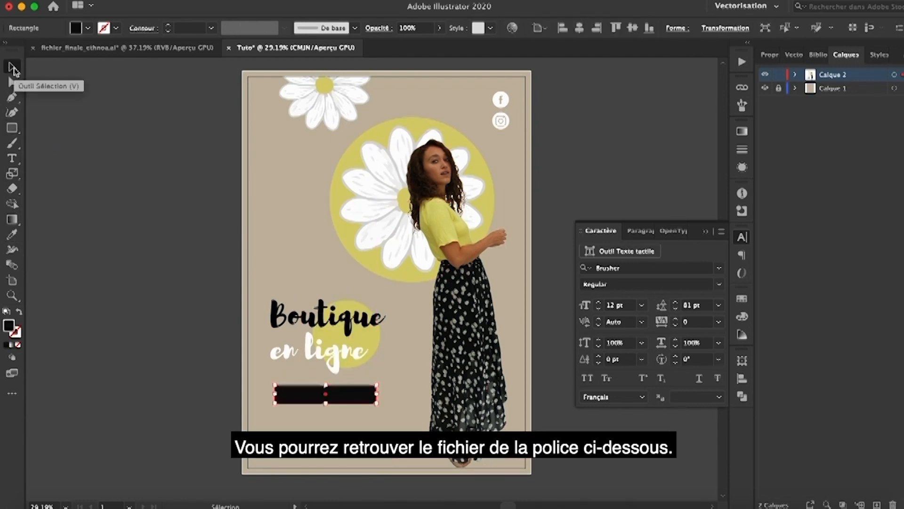
Add the text "ethnoa.fr" above the title and change its font to a cursive script.
left_click(12, 158)
left_click(266, 256)
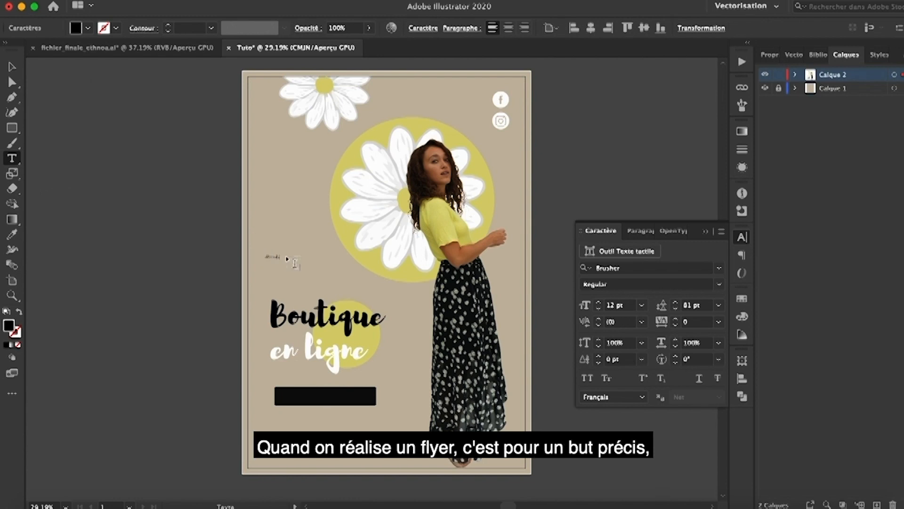
left_click(719, 268)
left_click(646, 351)
left_click(742, 237)
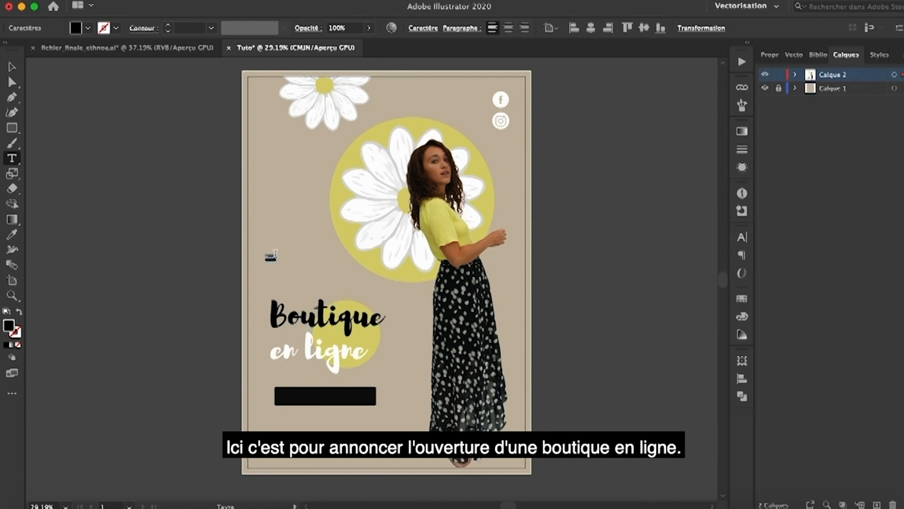
Center the enlarged "ethnoa.fr" text on the black rectangle and color it white (FFFFFF).
left_click(12, 66)
left_click_drag(277, 255, 340, 398)
double_click(9, 325)
left_click(556, 90)
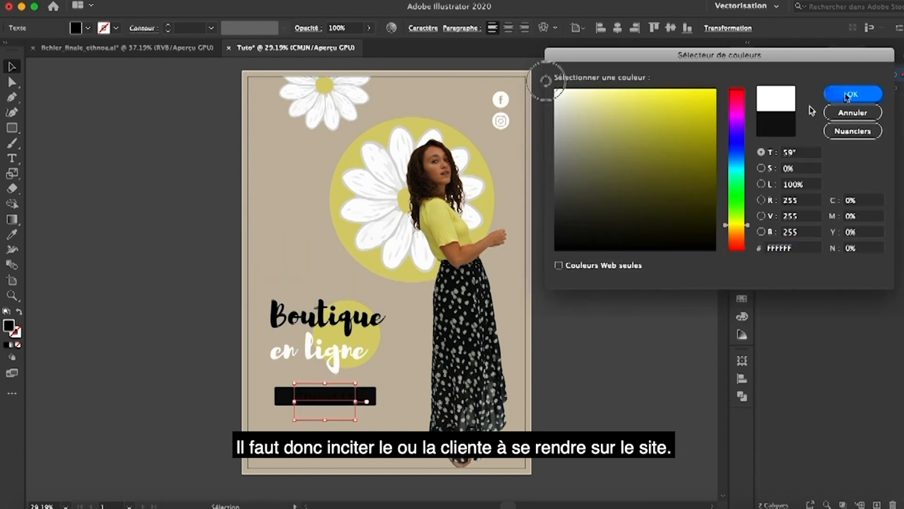
key("Return")
left_click(586, 349)
Copy a single petal from the large daisy and place the copy, reduced and rotated, below the link rectangle.
left_click(12, 82)
left_click(357, 210)
key("super+c")
key("super+v")
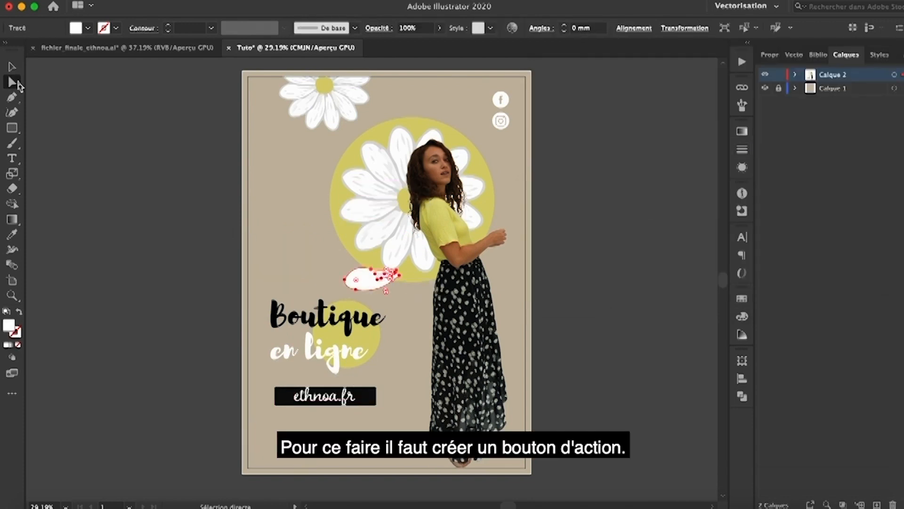
left_click(12, 66)
left_click_drag(374, 279, 292, 432)
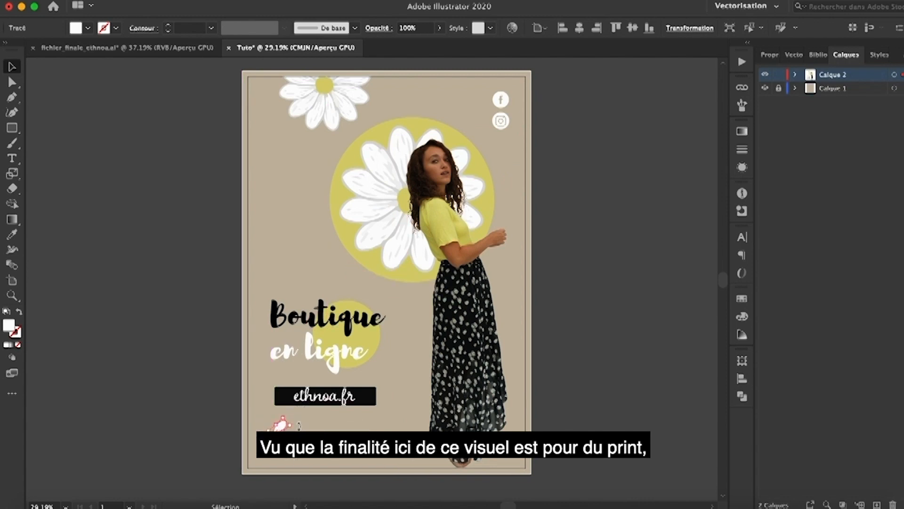
Arrange three small petal copies in a fan around the link rectangle's lower-left corner.
scroll(299, 426, "up", 5)
left_click_drag(289, 427, 258, 391)
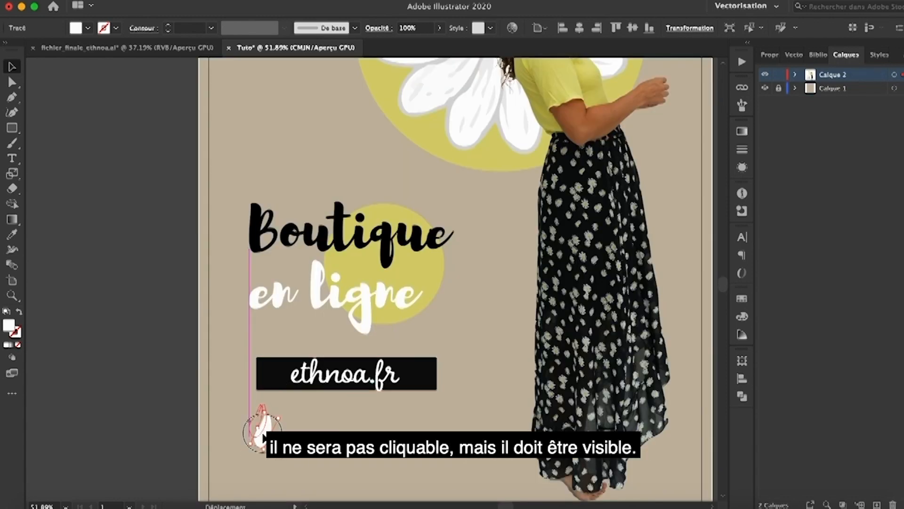
left_click_drag(257, 430, 231, 385)
left_click_drag(246, 366, 258, 379)
left_click_drag(228, 383, 228, 380)
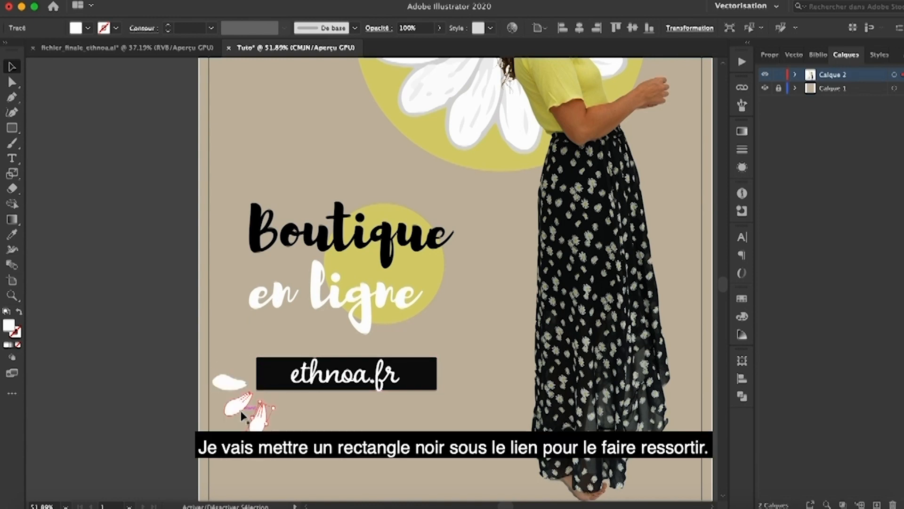
Select the three petals together and adjust their position beside the link rectangle.
left_click(226, 381, "shift")
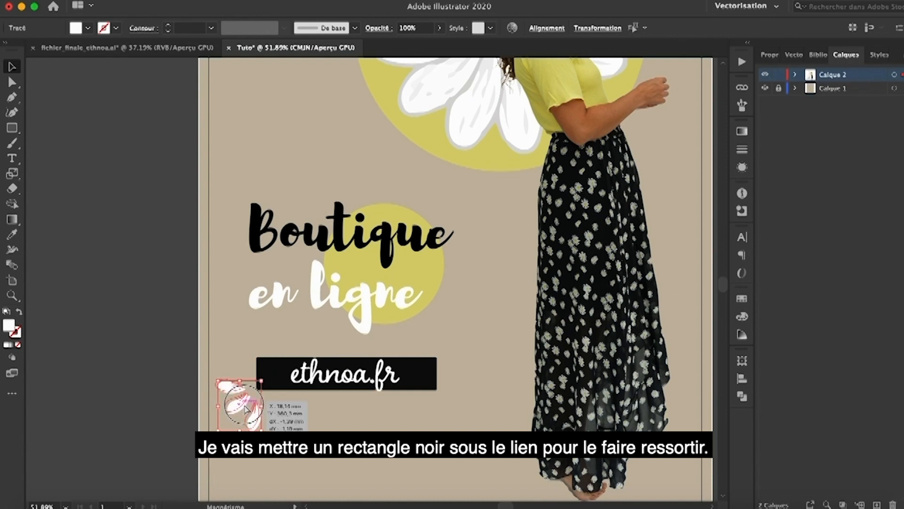
left_click(297, 383, "shift")
left_click_drag(297, 383, 315, 384)
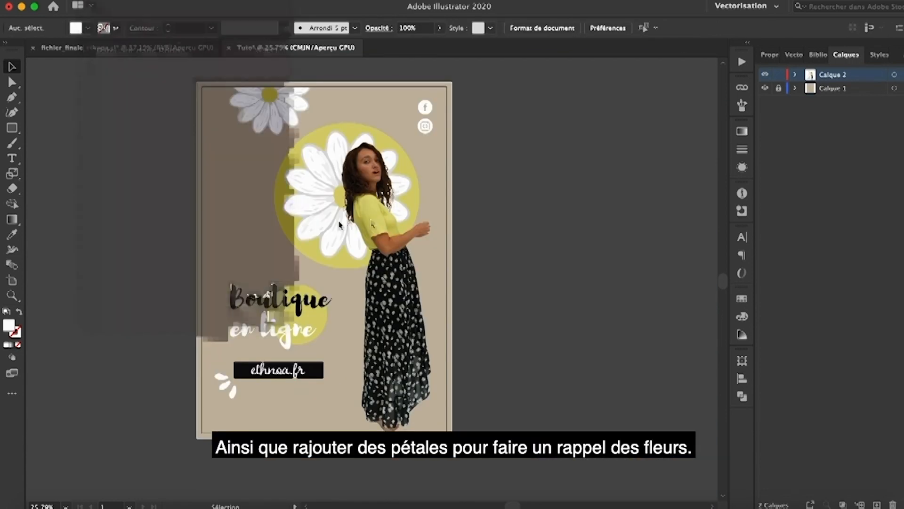
Import the Ethnoa logo and place it at the flyer's bottom, left of the woman's feet.
key("super+shift+p")
key("Return")
left_click_drag(289, 432, 353, 407)
left_click(480, 330)
Enlarge the woman's silhouette slightly toward the flyer's upper-right corner.
left_click(401, 226)
left_click_drag(446, 134, 456, 113)
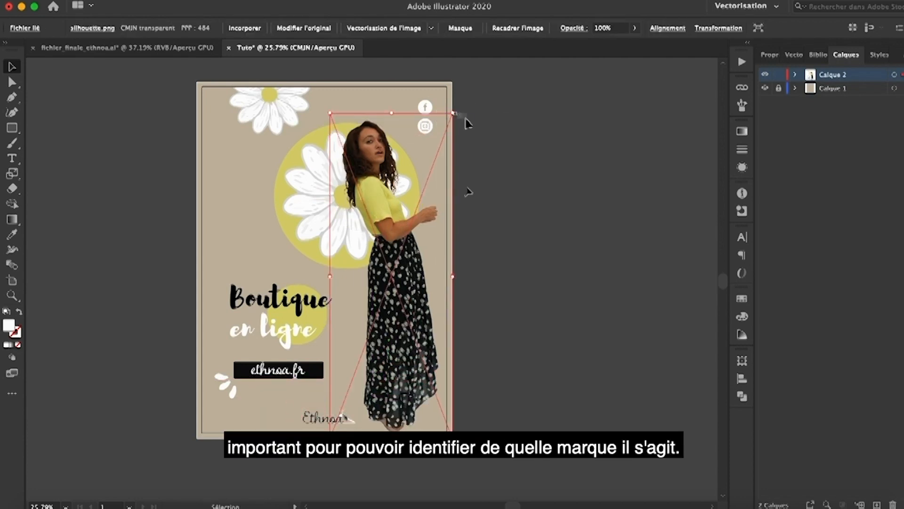